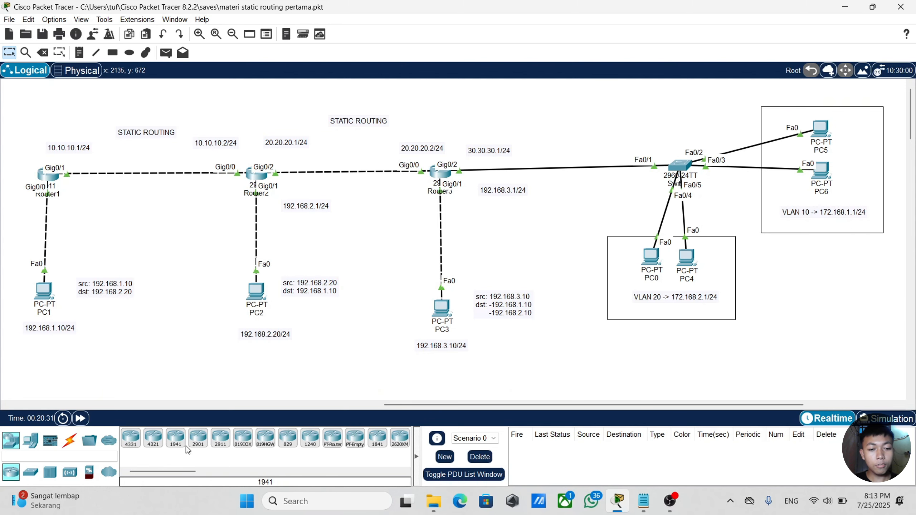
Step: Place a 2911 router in the empty workspace area below the VLAN 10 box
left_click(221, 437)
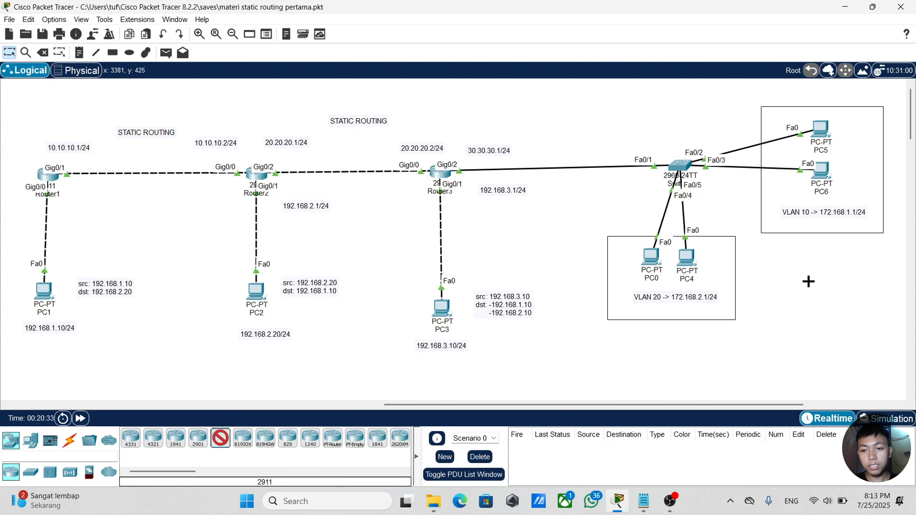
left_click(808, 281)
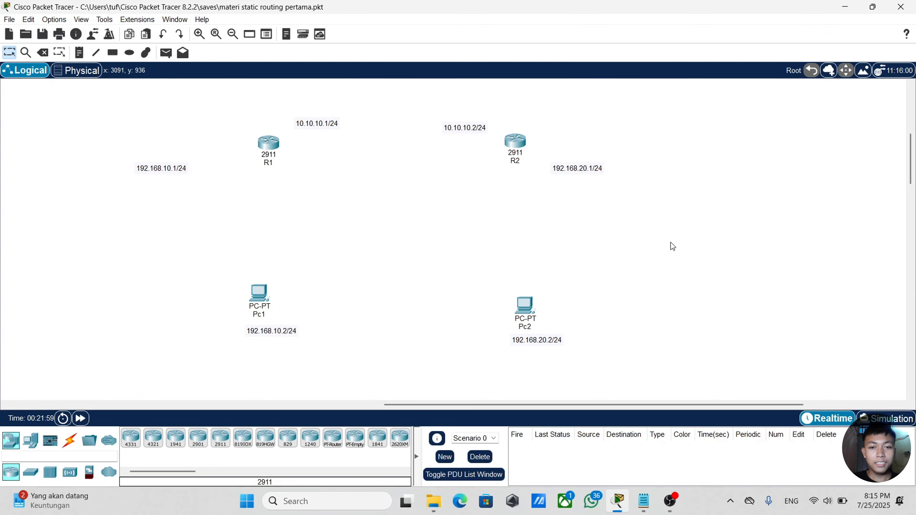
scroll(670, 242, "up", 1)
scroll(456, 233, "down", 3)
scroll(457, 233, "up", 2)
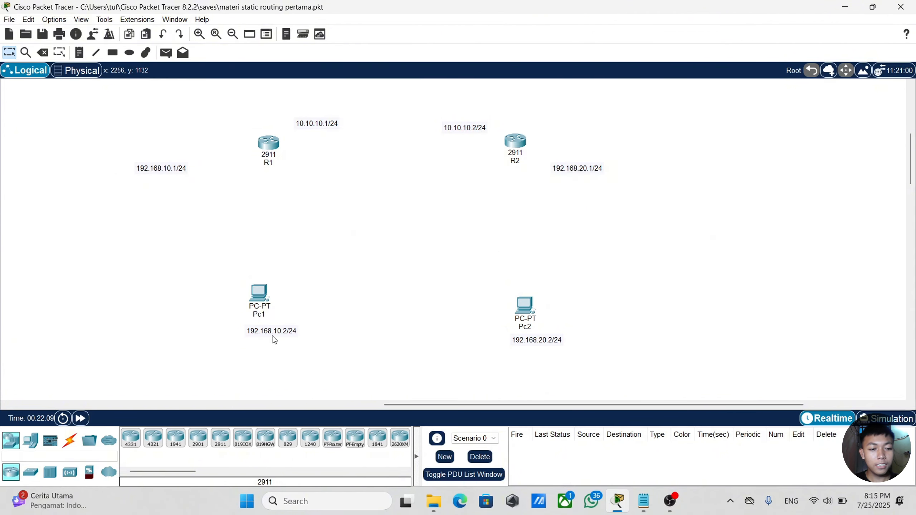
Step: Connect router R1 to router R2 using the automatically chosen connection type
left_click(70, 441)
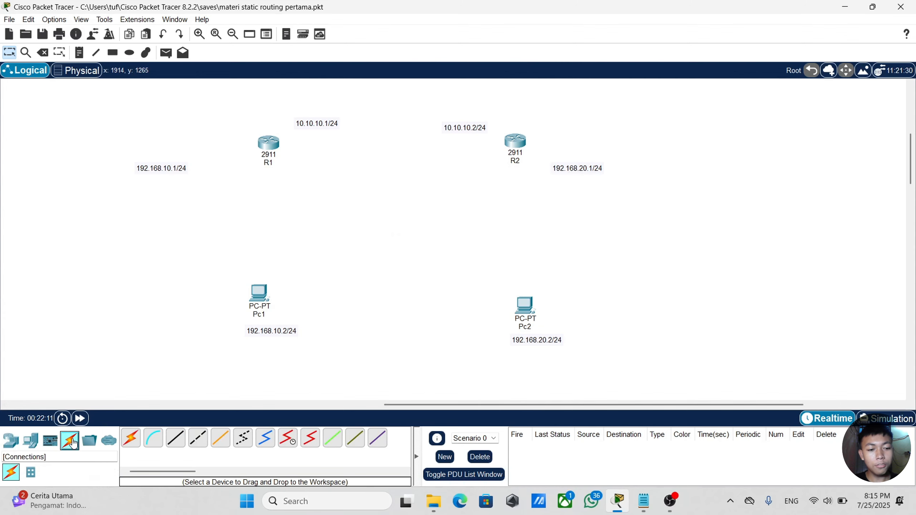
left_click(131, 438)
left_click(270, 143)
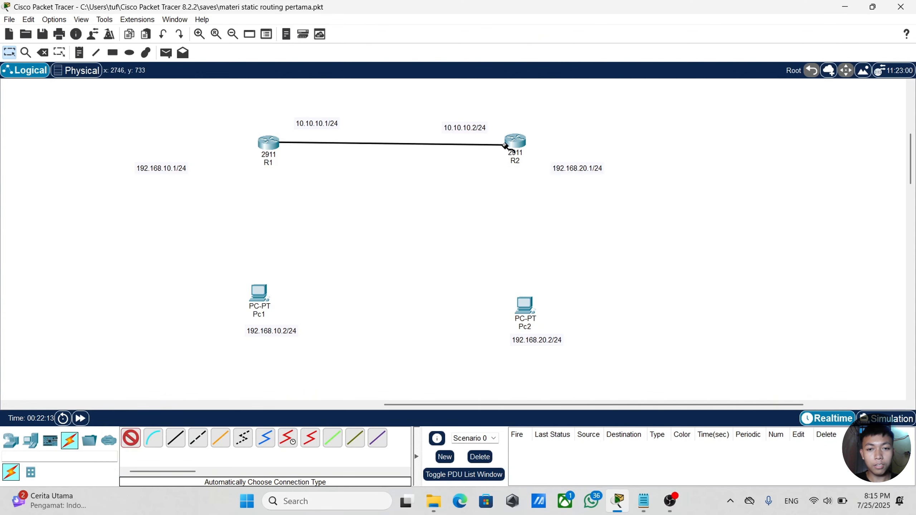
left_click(516, 143)
Step: Cable R1 to Pc1 and R2 to Pc2 with the automatic connection, and shift Pc1 slightly to straighten its link
left_click(268, 143)
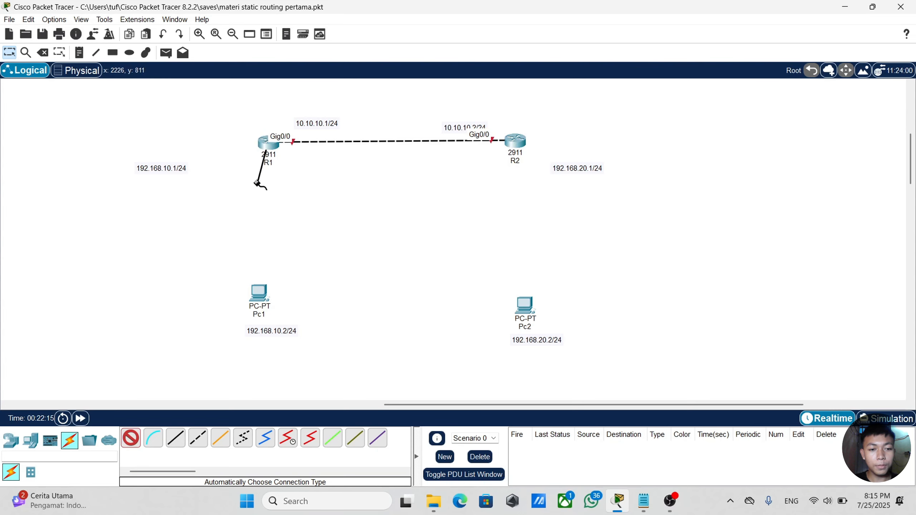
left_click(252, 291)
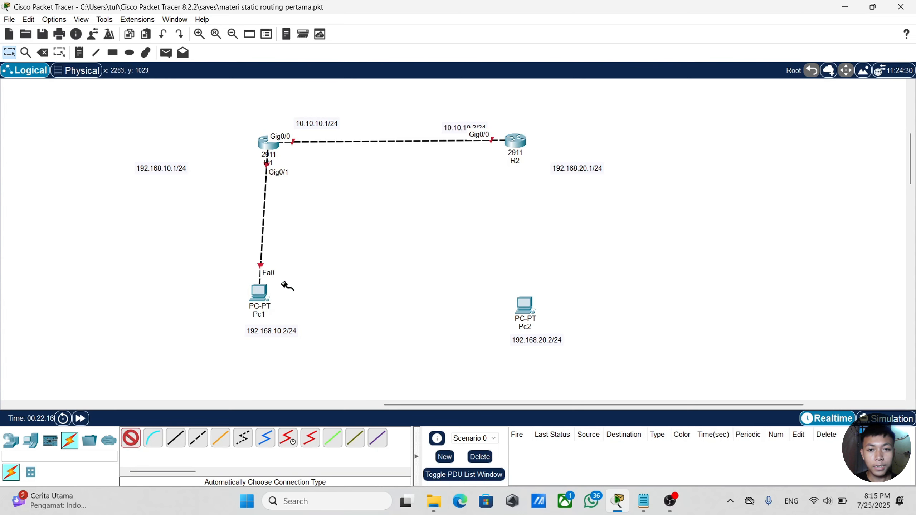
left_click(515, 142)
left_click(524, 304)
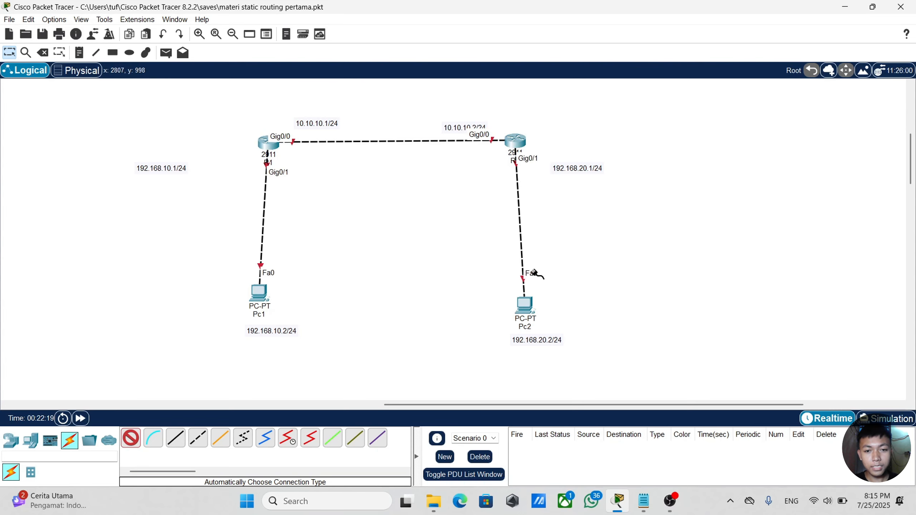
left_click_drag(259, 293, 265, 293)
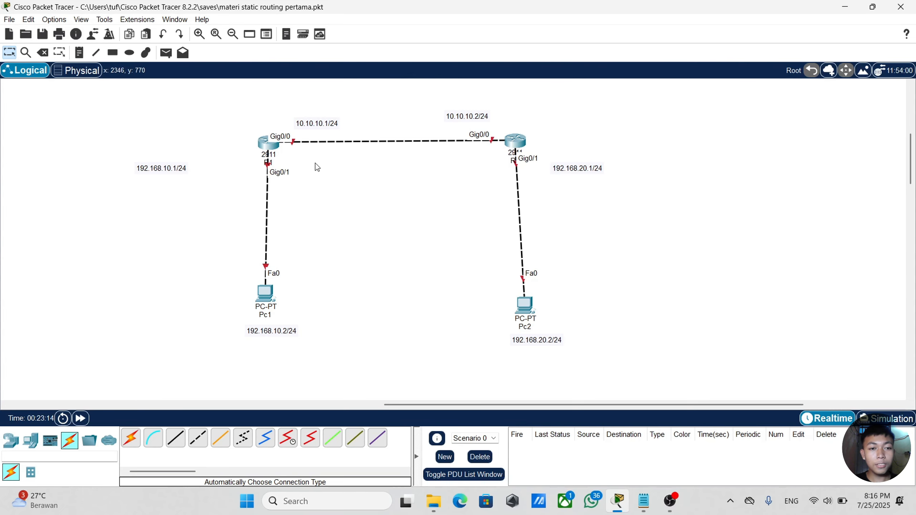
Step: Open R1's command line and enter global configuration mode with en and conf t
left_click(268, 147)
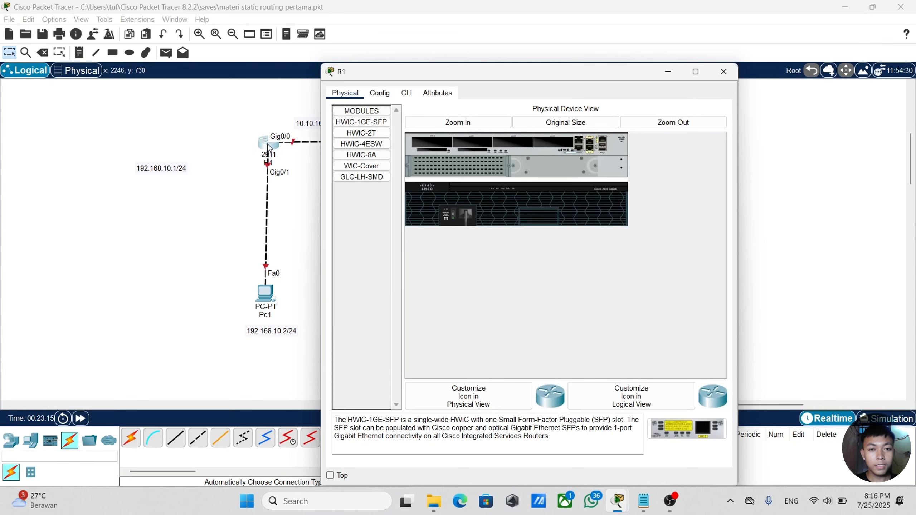
left_click(406, 94)
key("Return")
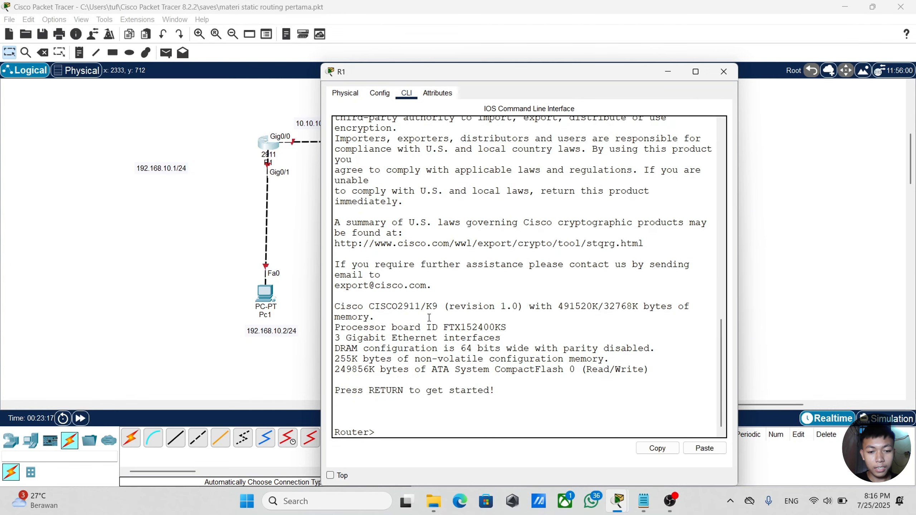
type("en")
key("Return")
type("conf t")
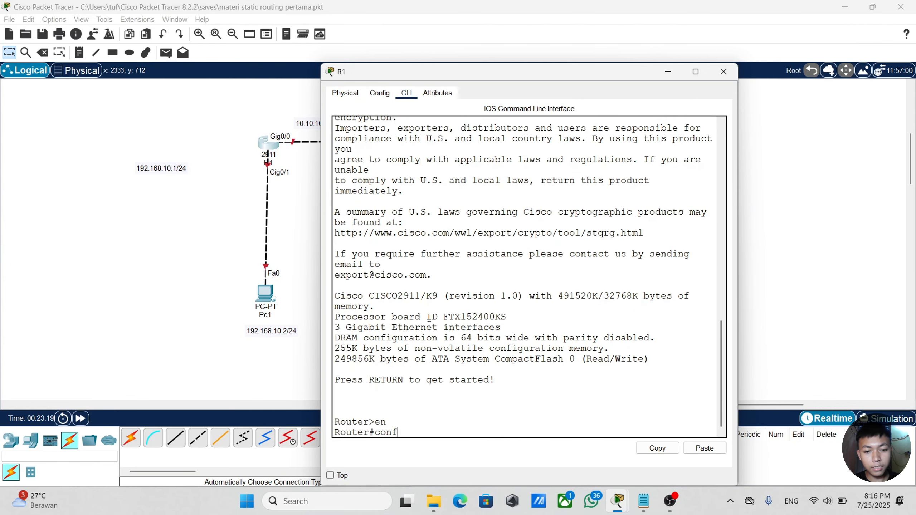
key("Return")
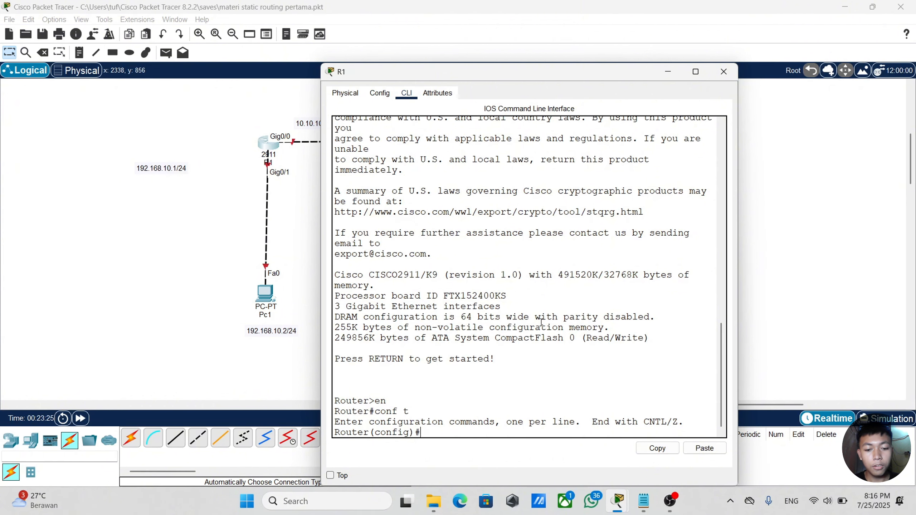
Step: Enable R1's interfaces with int range g0/0-1 and no sh, and close the R1 window
type("int ")
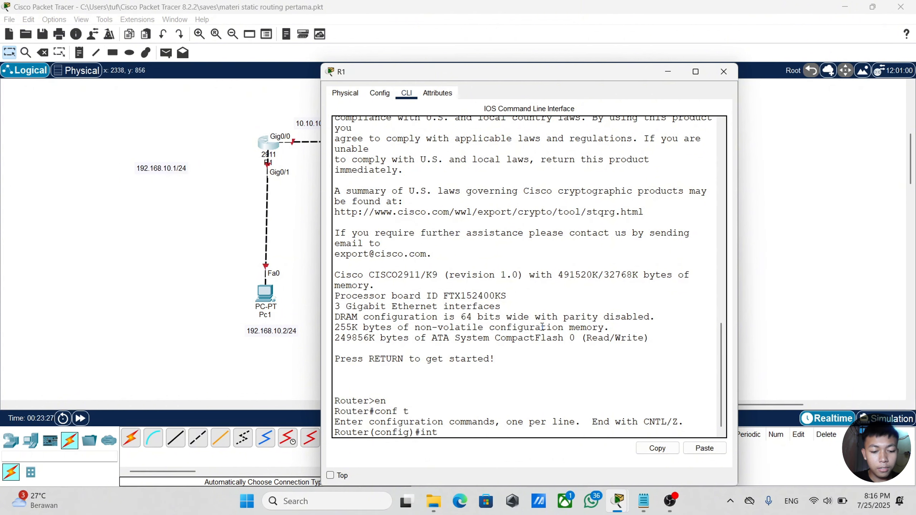
type("range g0")
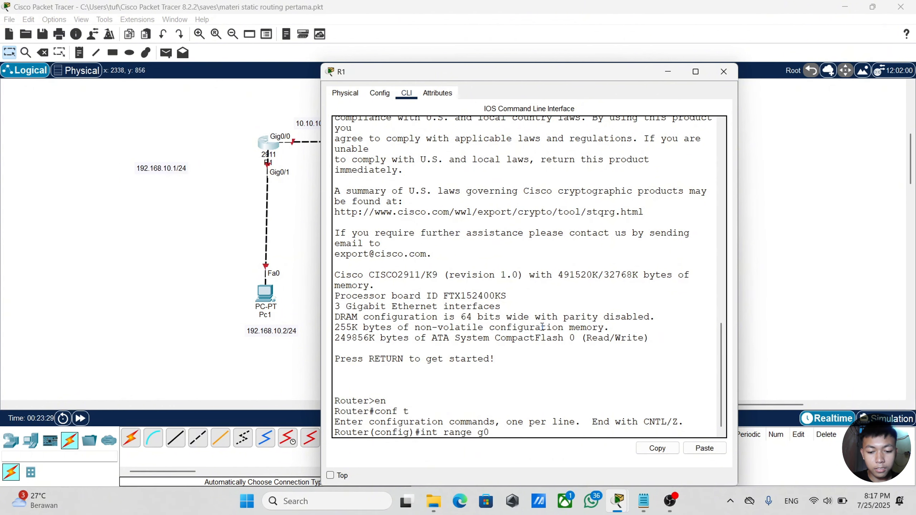
type("/0-1")
key("Return")
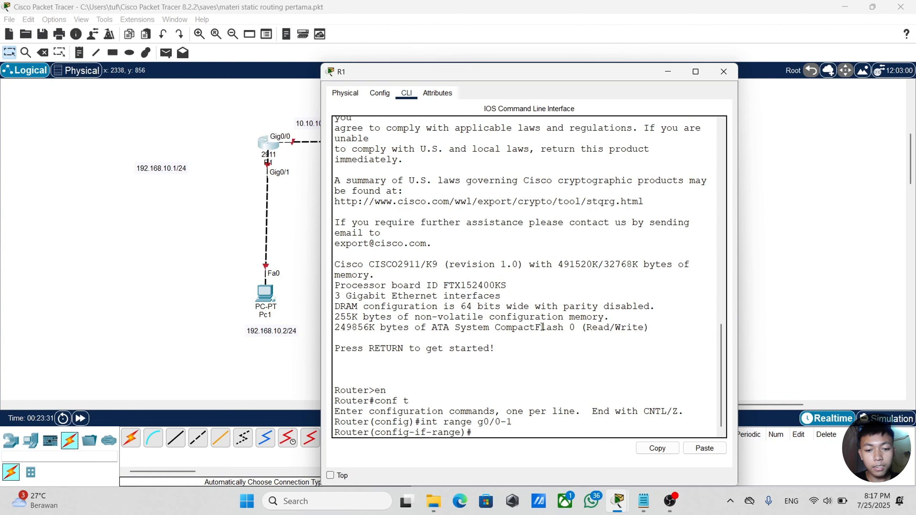
type("no sh")
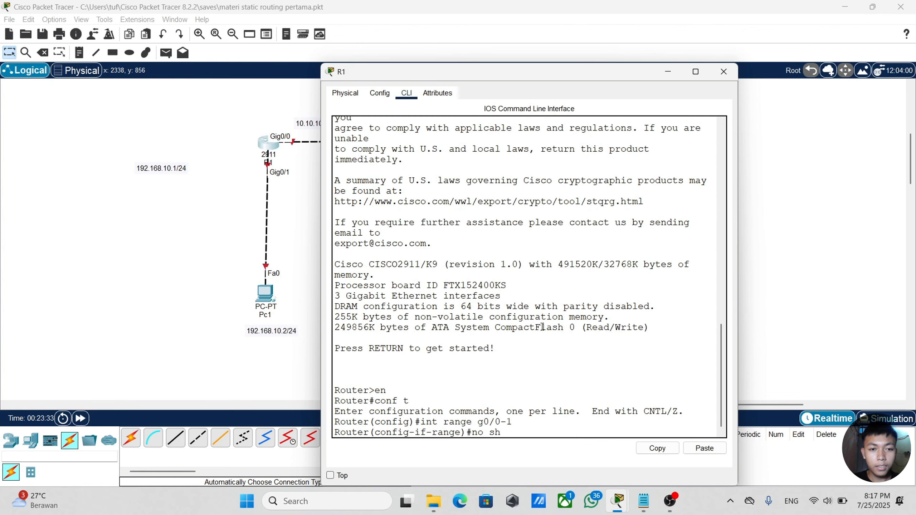
key("Return")
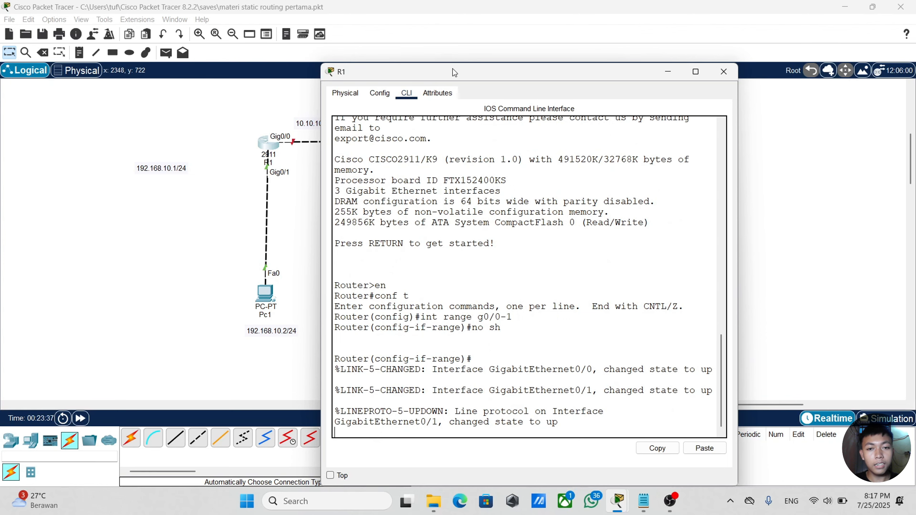
left_click_drag(455, 67, 433, 211)
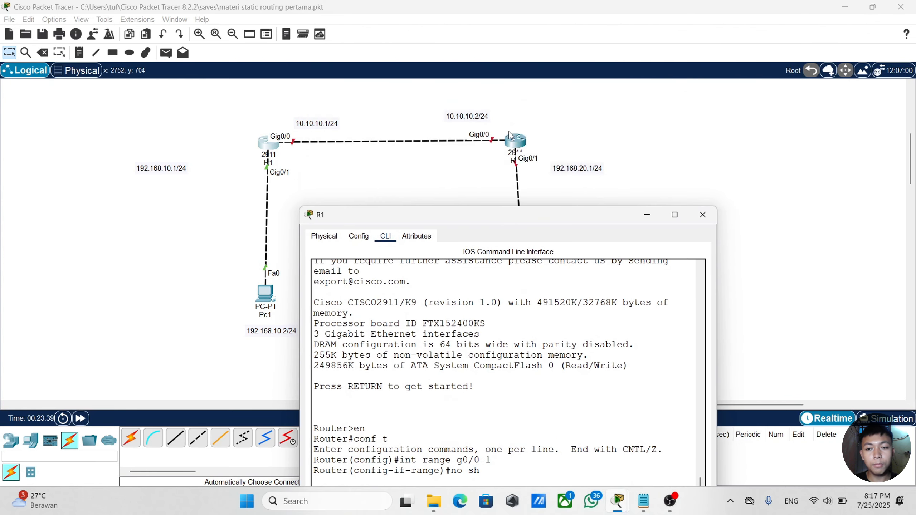
left_click(703, 215)
Step: Open R2's command line and enter global configuration mode with en and conf t
left_click(524, 142)
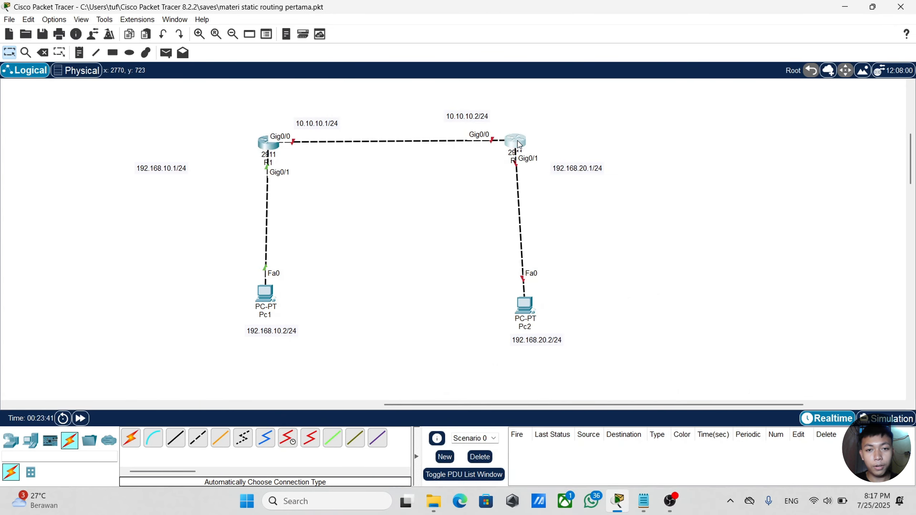
left_click(406, 93)
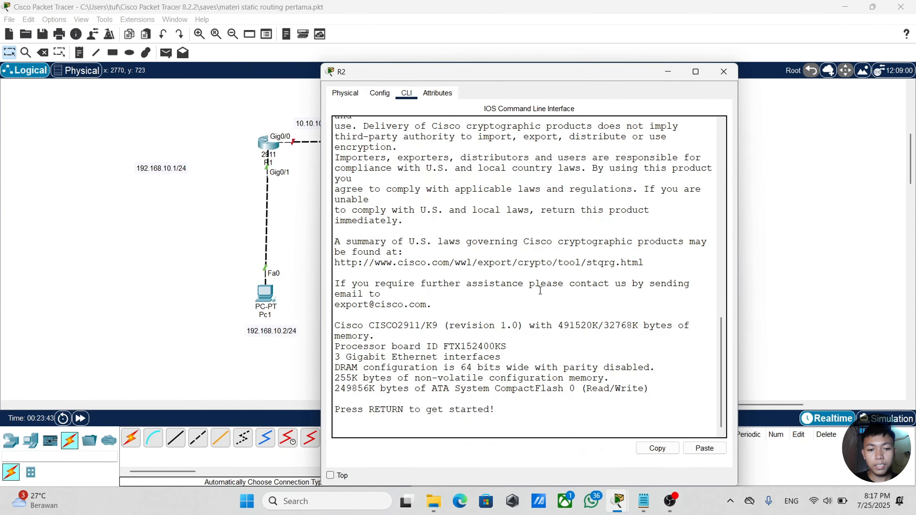
key("Return")
type("en")
key("Return")
type("conf t")
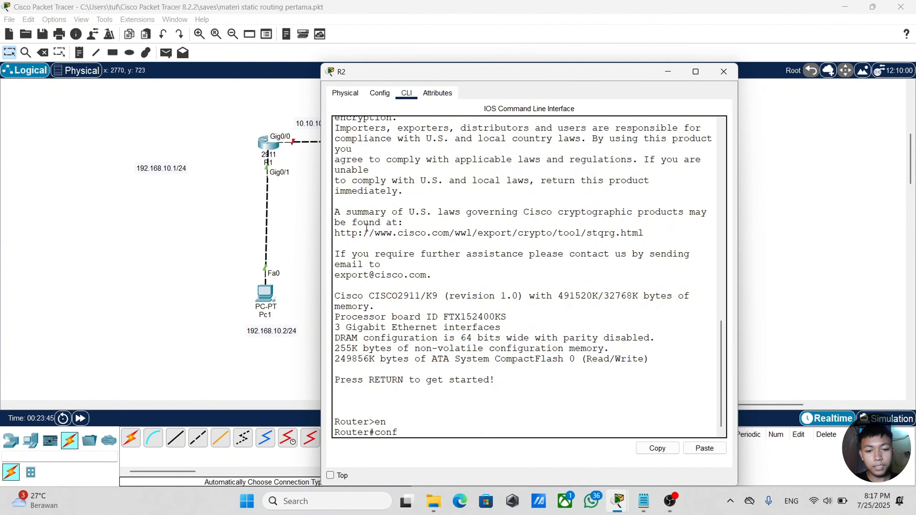
key("Return")
Step: Try to select R2's interfaces with int range g0//0-1 and int g0/0-1
type("i")
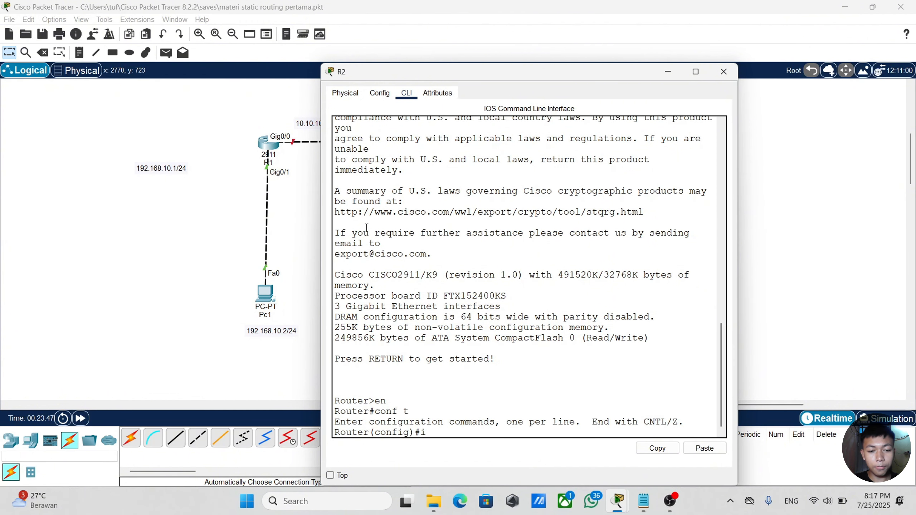
type("nt range g0//0")
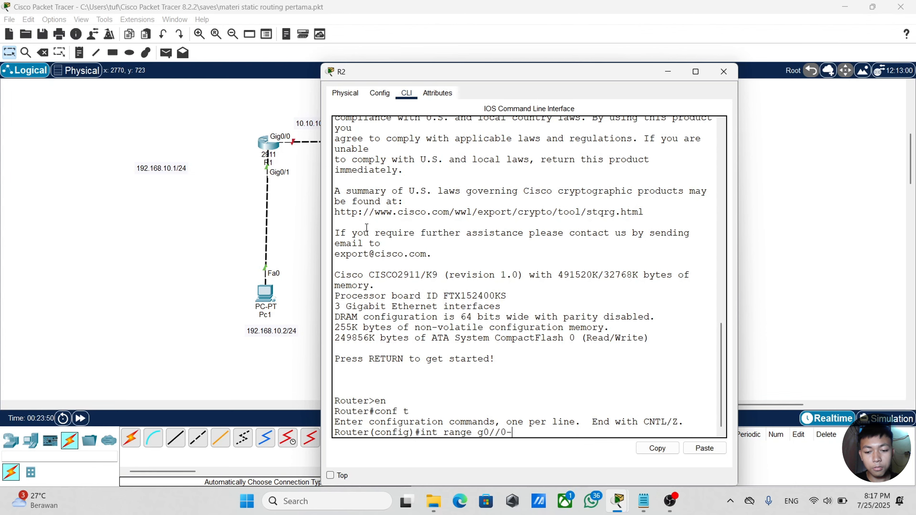
type("-1")
key("Return")
type("int g0/0-1")
key("Return")
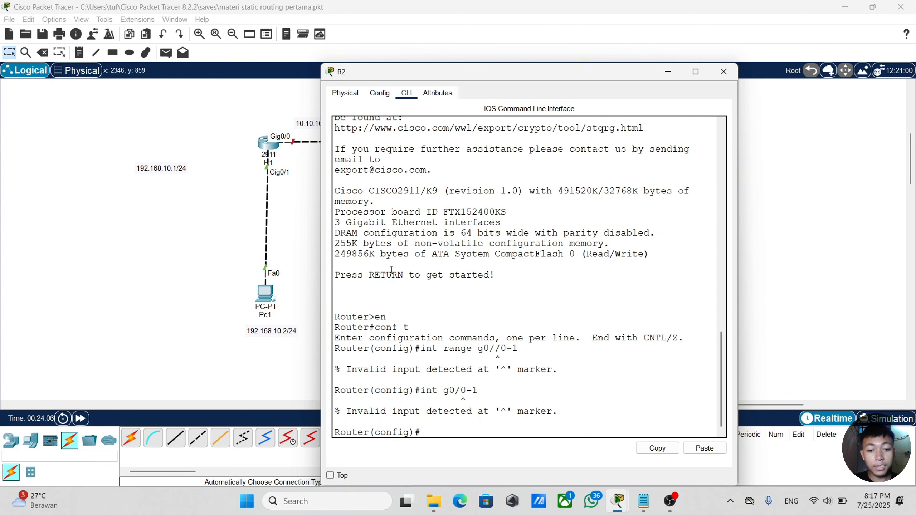
Step: Enable R2's interfaces with int range g 0/0-1 and no sh, and put the R2 window away
type("i")
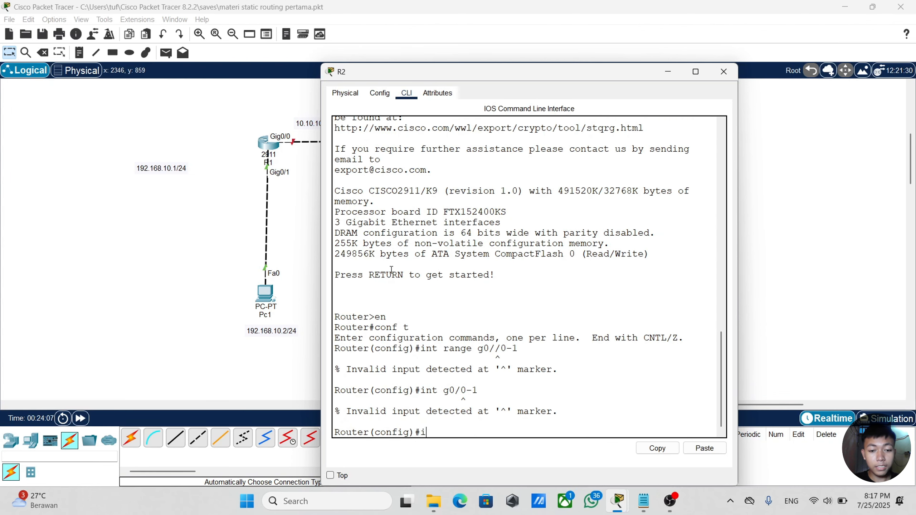
type("nt range g")
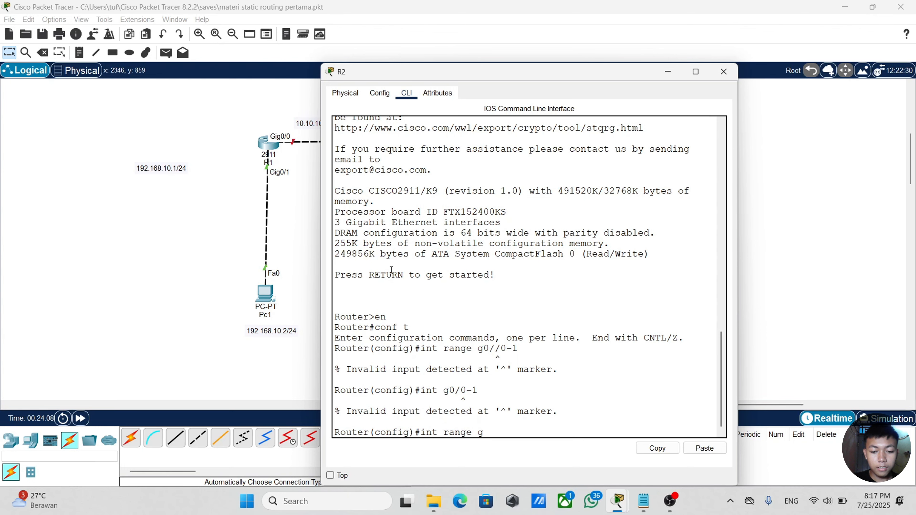
type(" 0/0-1")
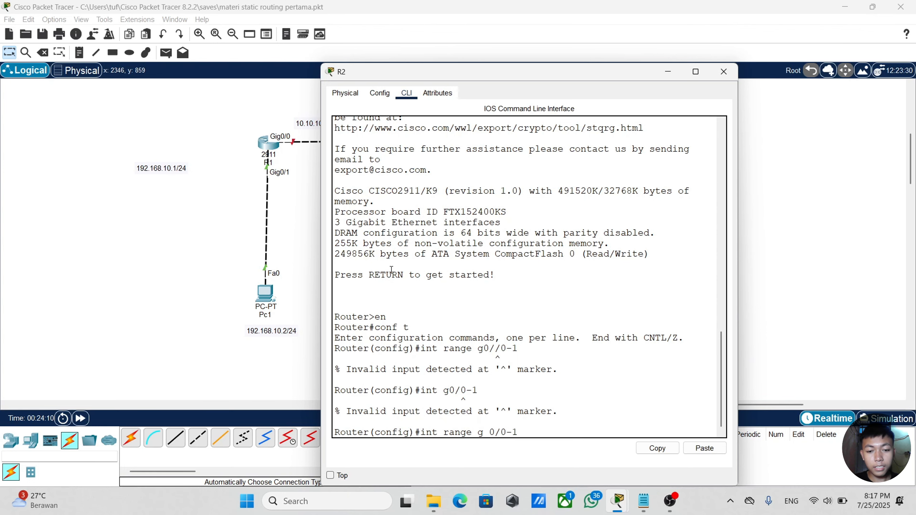
key("Return")
type("no sh")
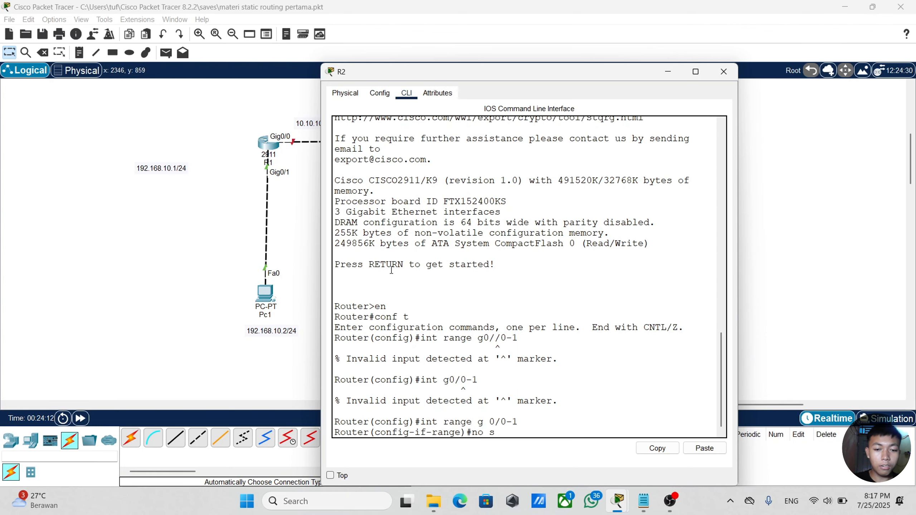
key("Return")
key("Return")
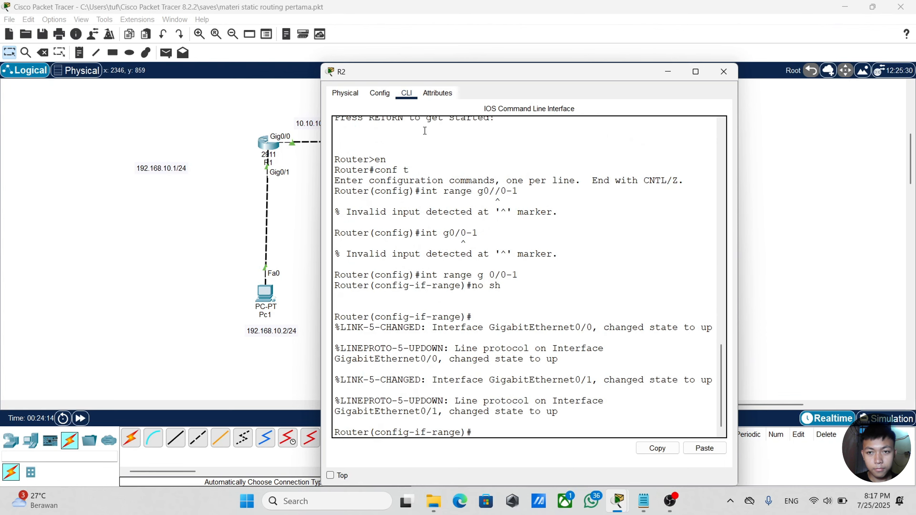
left_click(660, 75)
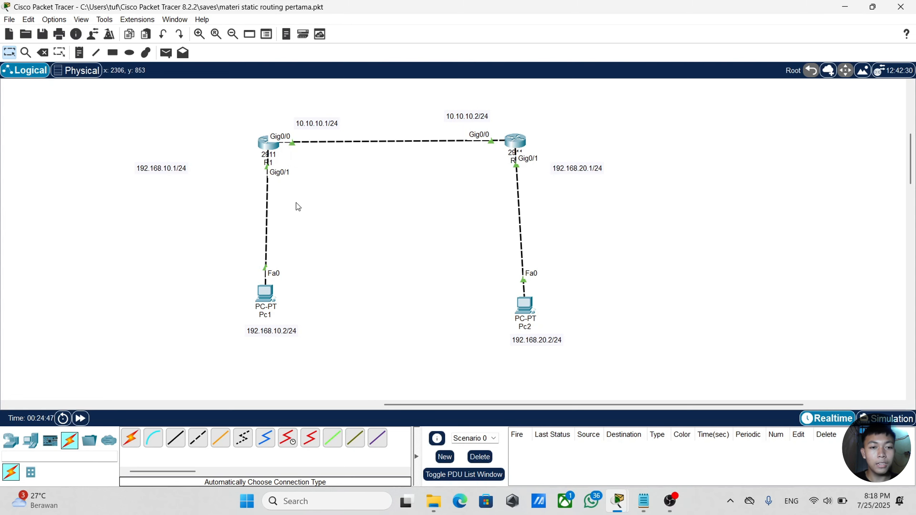
Step: Reopen R1's command line and leave the interface range mode with ex
left_click(268, 143)
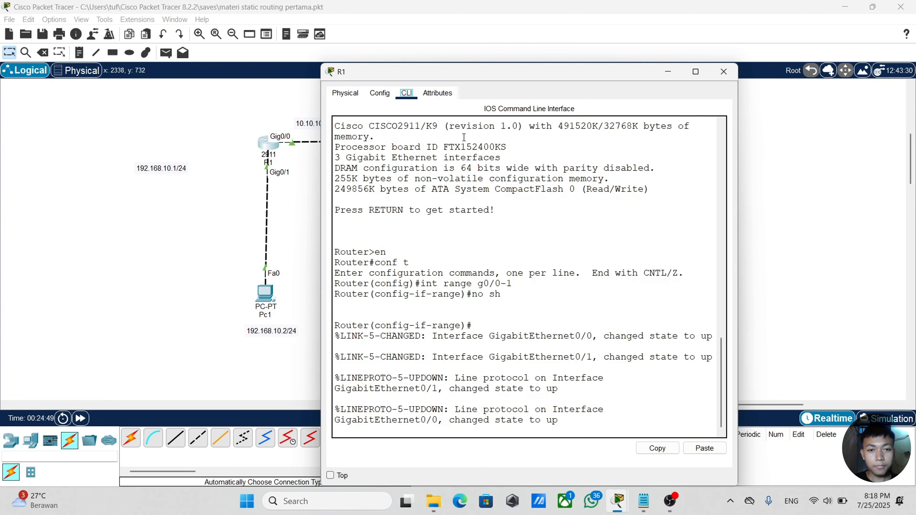
left_click(479, 427)
key("Return")
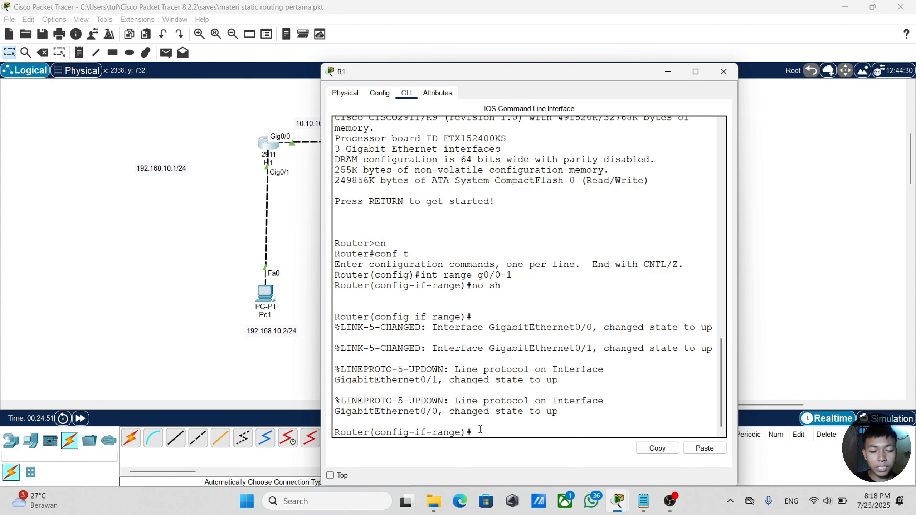
type("ex")
key("Return")
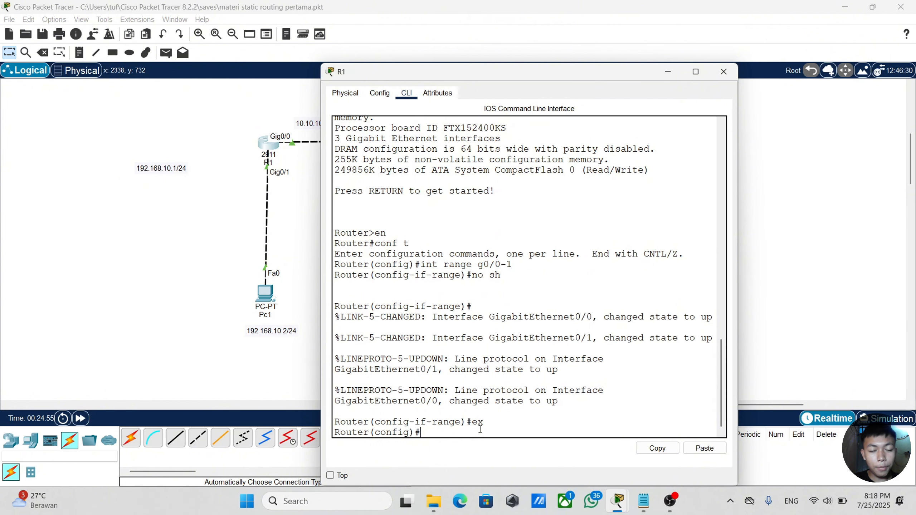
Step: Select R1's interface with int g0/0 and assign it ip add 10.10.10.1 255.255.255.0
type("int g0/0")
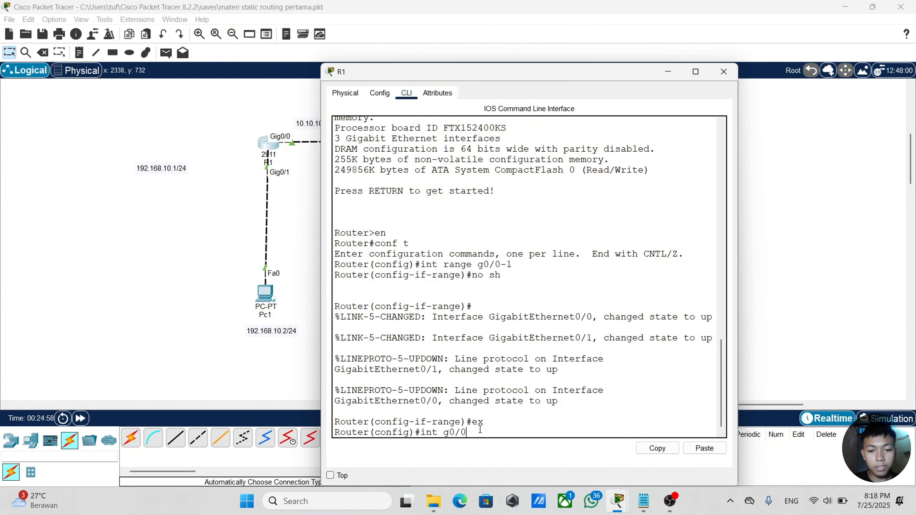
key("Return")
type("ip add")
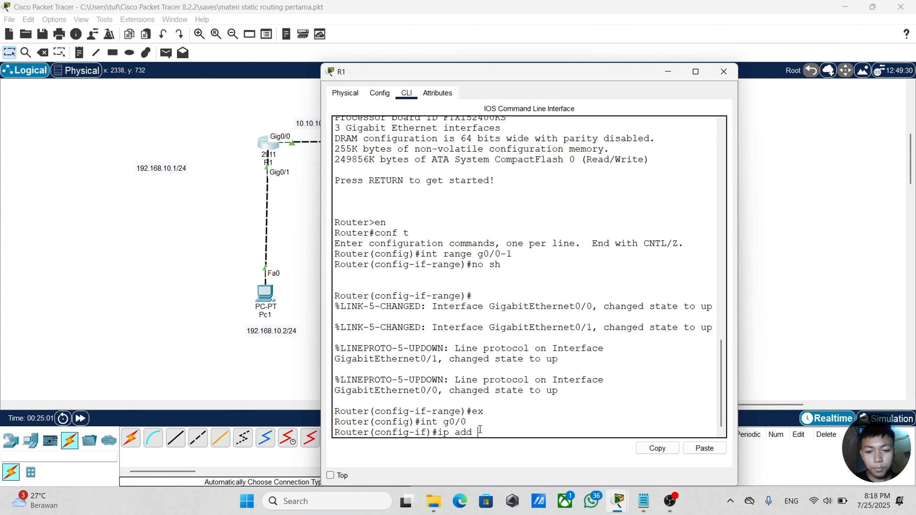
type(" 10.10.10.")
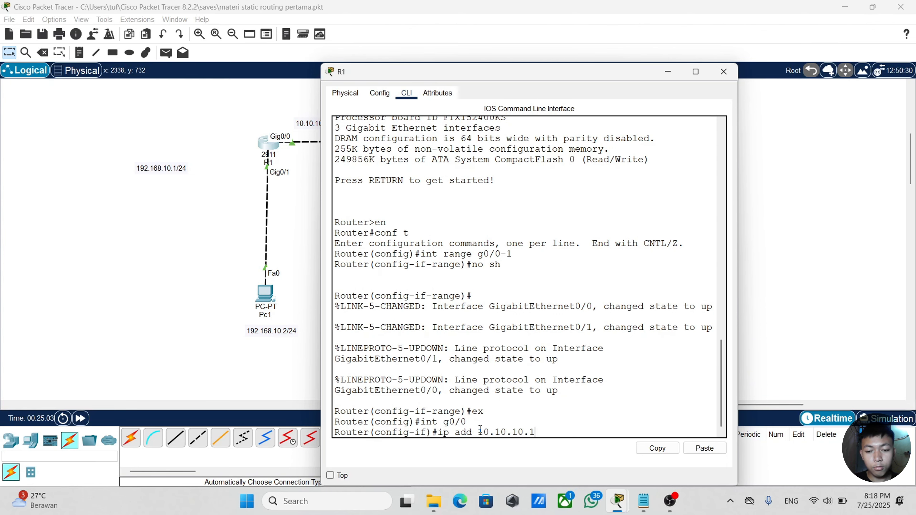
type("1 255")
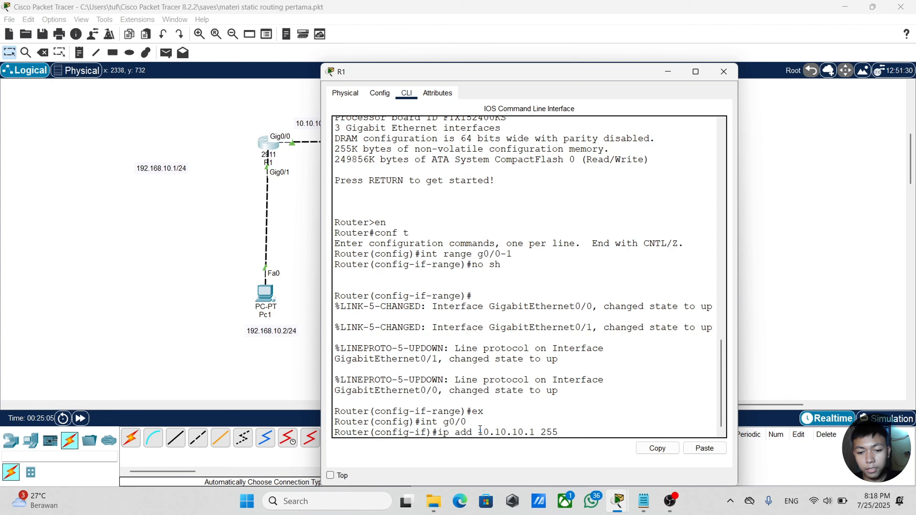
type(".255.255.0")
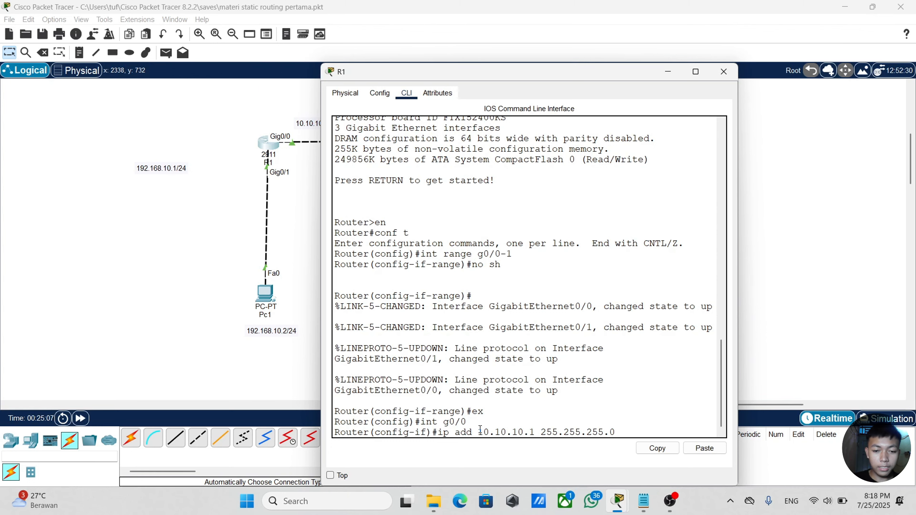
key("Return")
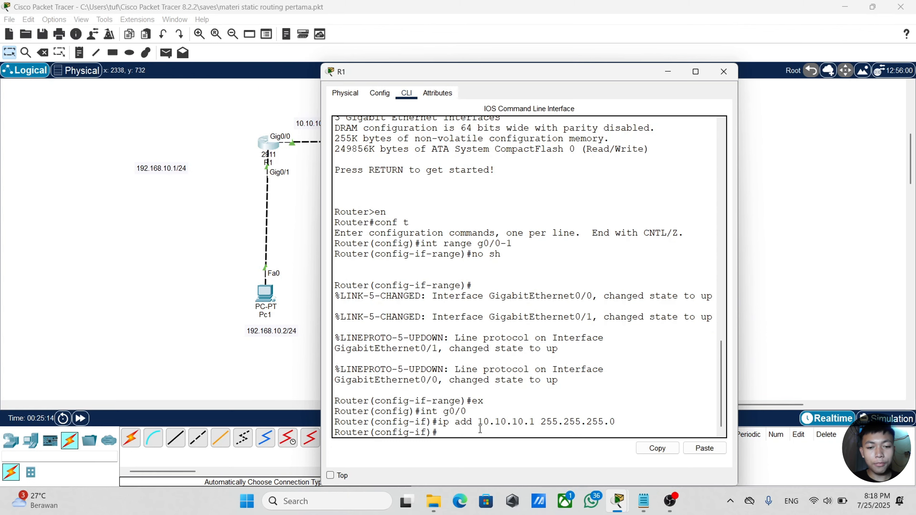
Step: Select R1's interface with int g0/1, assign it ip add 192.168.10.1 255.255.255.0, and close the R1 window
type("int g0/1")
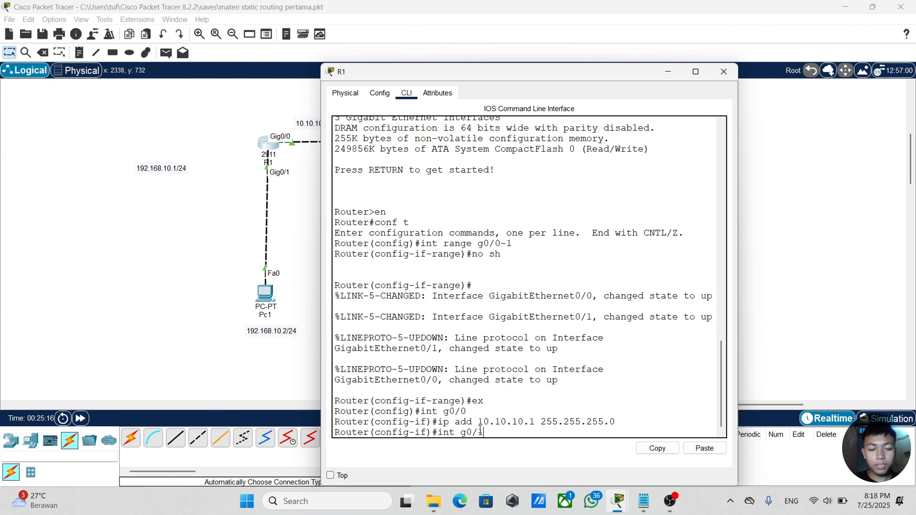
key("Return")
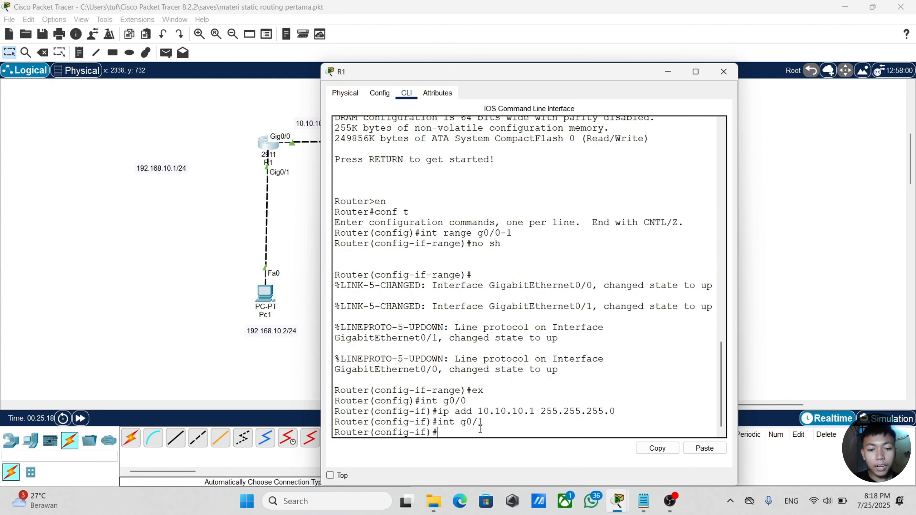
type("ip add 1")
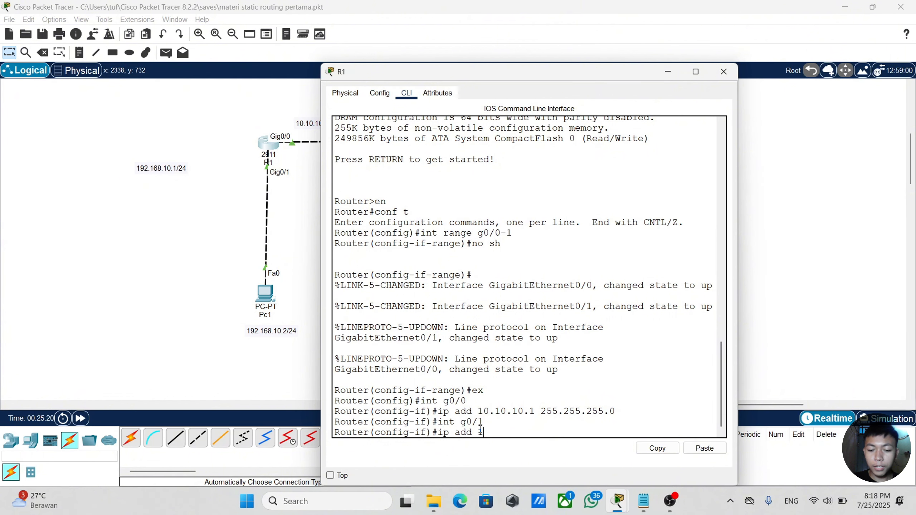
type("92.168.1")
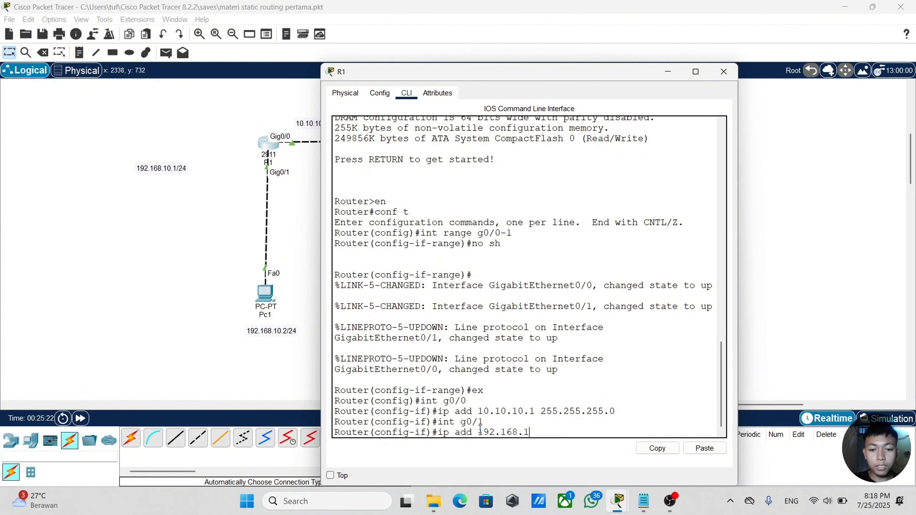
type("0.1 255.2552")
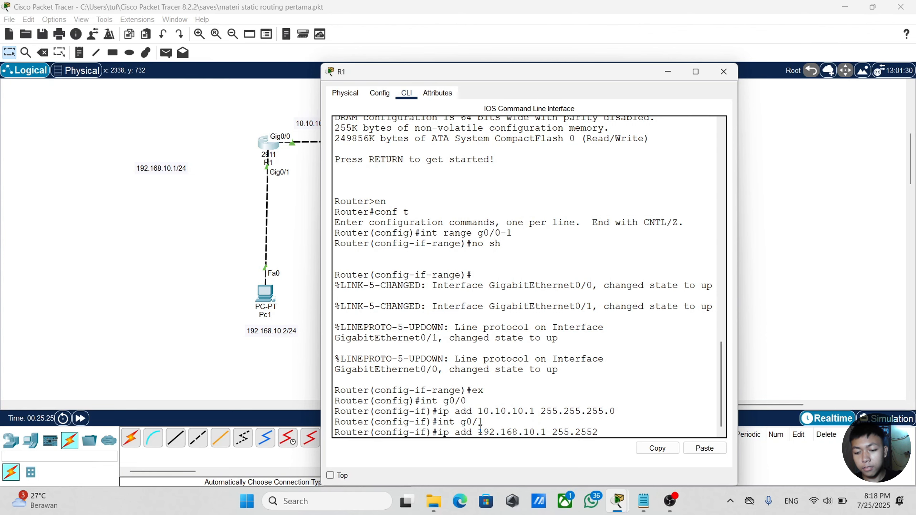
key("BackSpace")
type(".255.0")
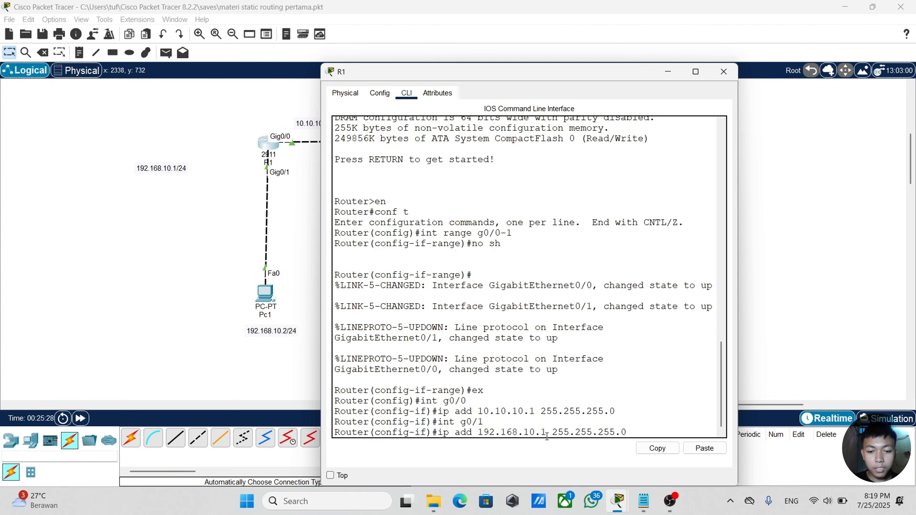
left_click_drag(546, 432, 478, 435)
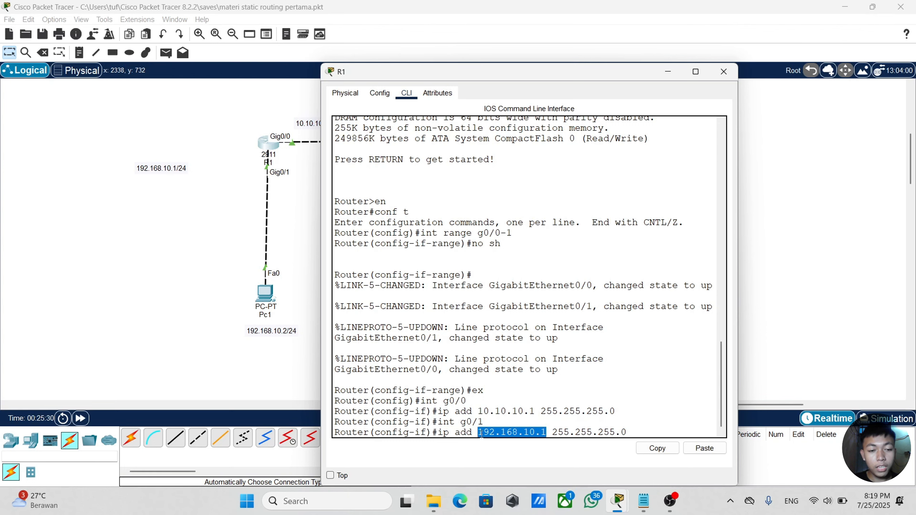
left_click(649, 435)
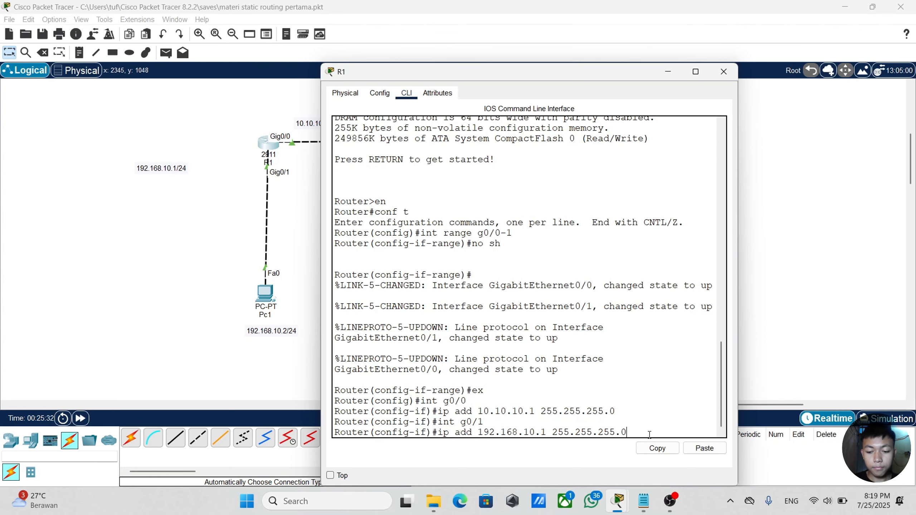
key("Return")
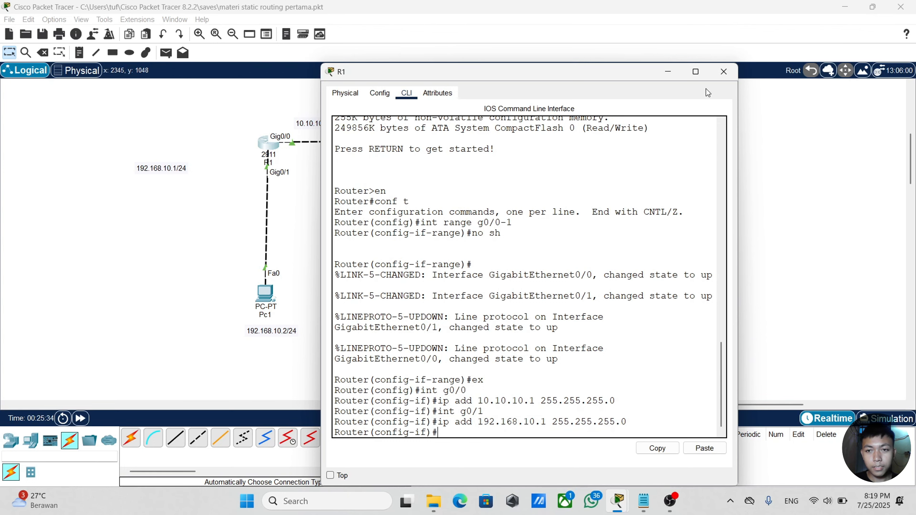
left_click(723, 71)
Step: Reopen R2's command line and leave the interface range mode with ex
left_click(515, 146)
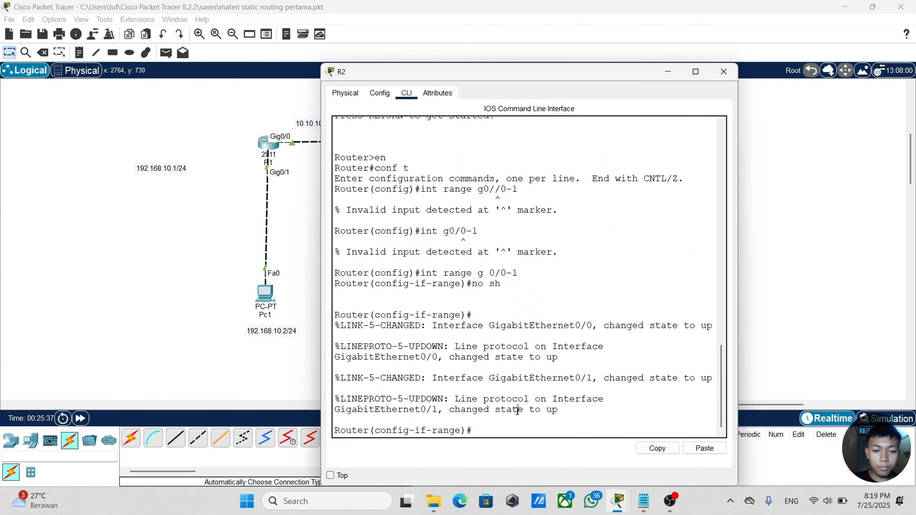
type("ex")
key("Return")
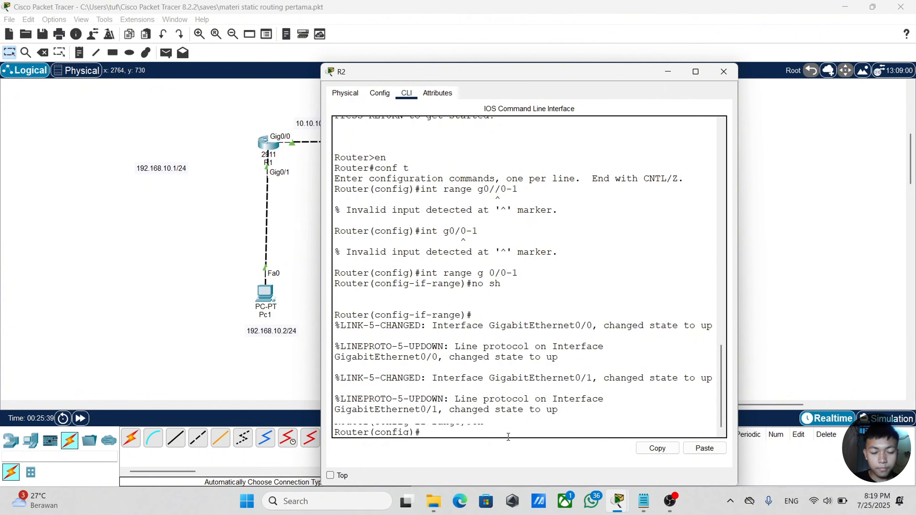
Step: Select R2's interface with int g0/0 and assign it ip add 10.10.10.2 255.255.255.0
type("int g0/0")
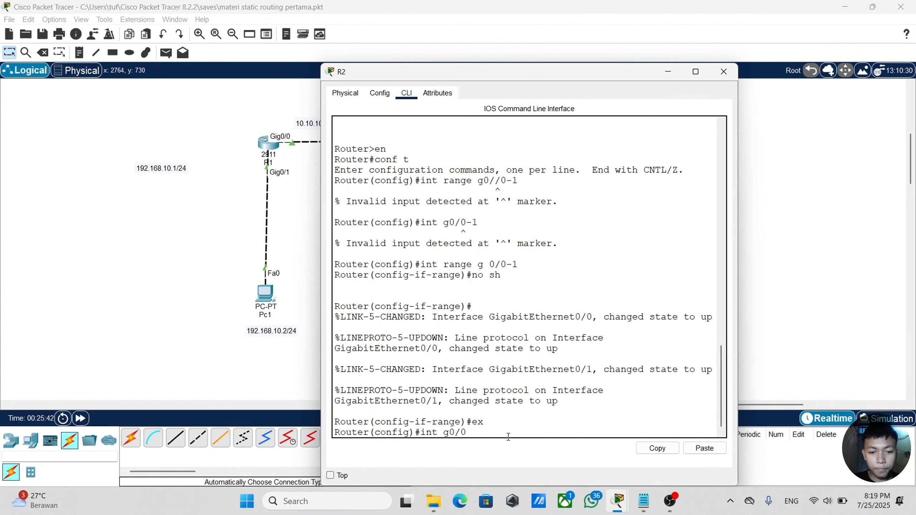
key("Return")
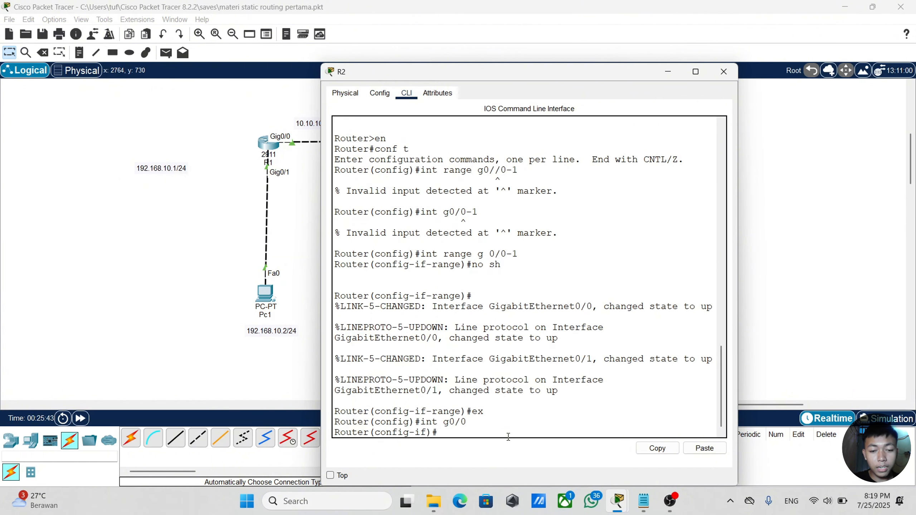
type("ip add 1.")
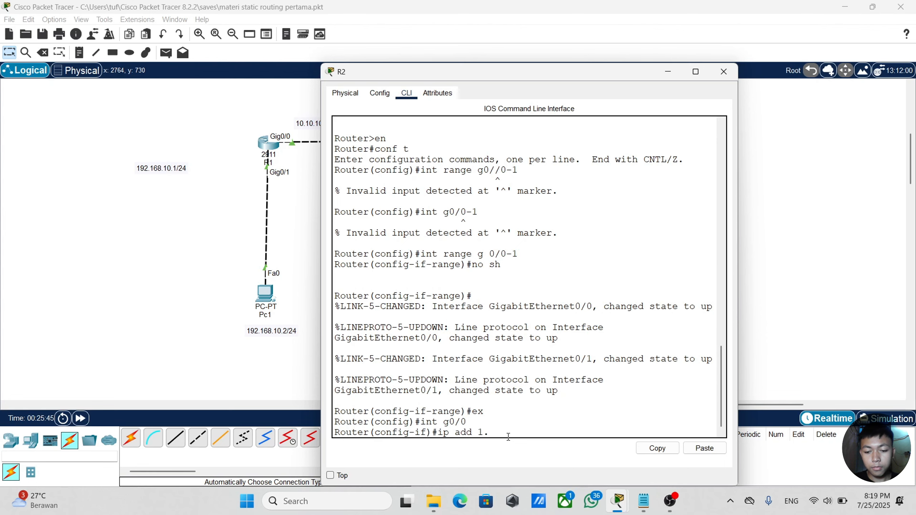
key("BackSpace")
type("0.10.10.")
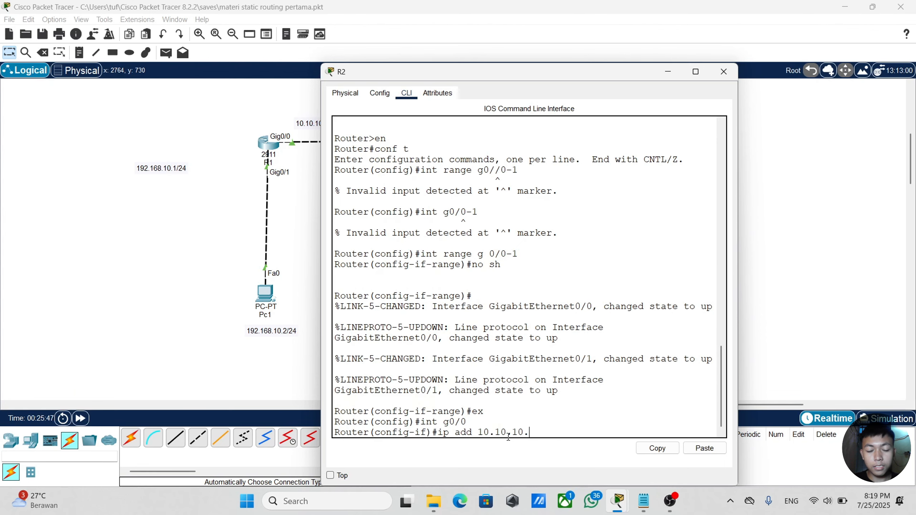
type("2")
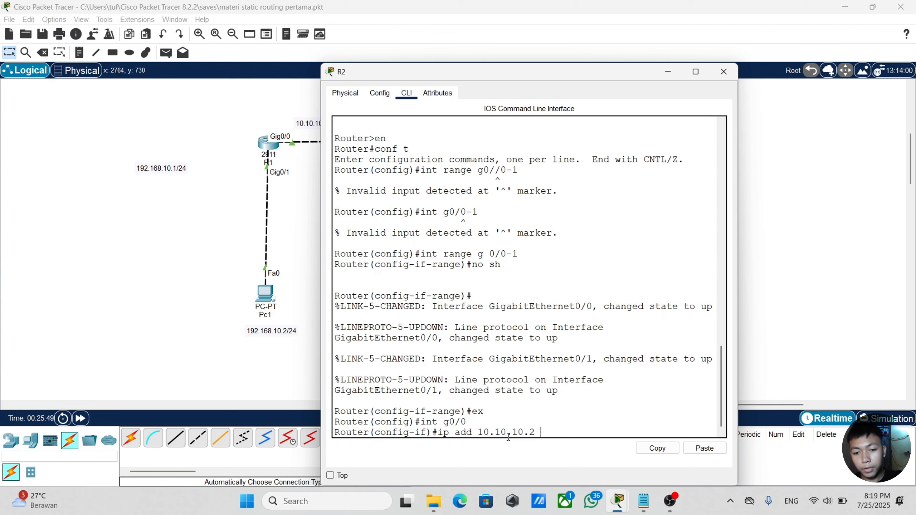
type(" 255.255.255")
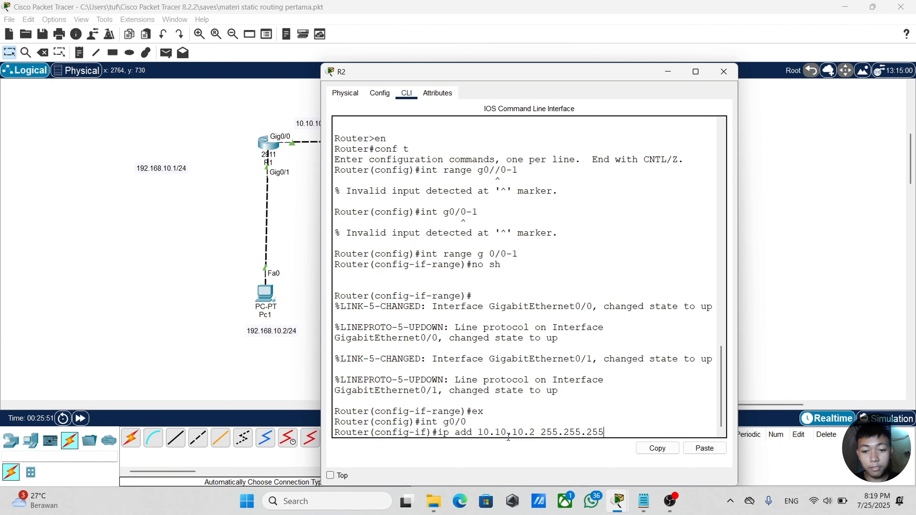
type(".0")
key("Return")
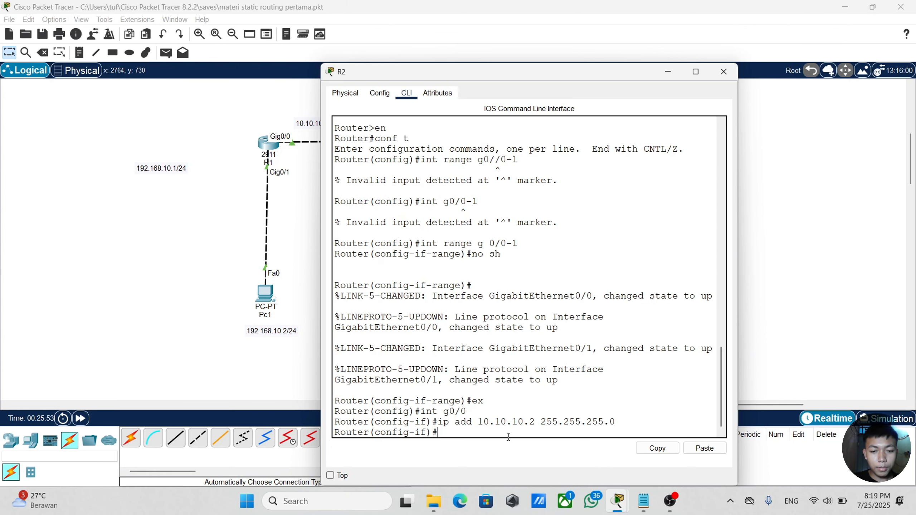
Step: Select R2's interface with int g0/1, assign it ip add 192.168.20.1 255.255.255.0 after checking the topology label, and close the R2 window
type("int g0/1")
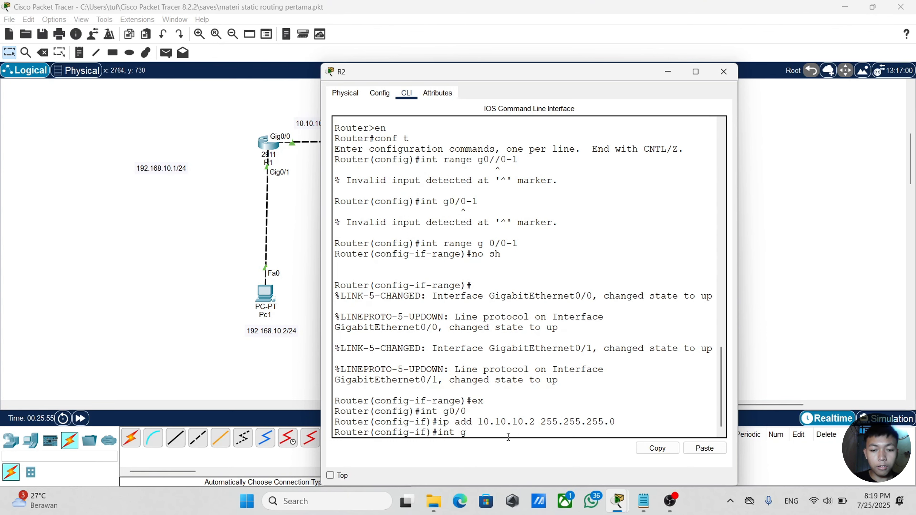
key("Return")
type("ip")
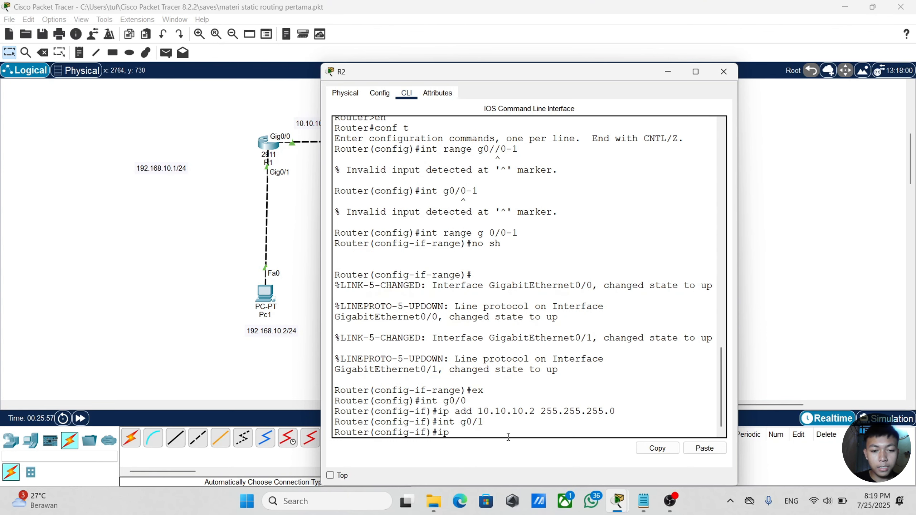
type(" add 192")
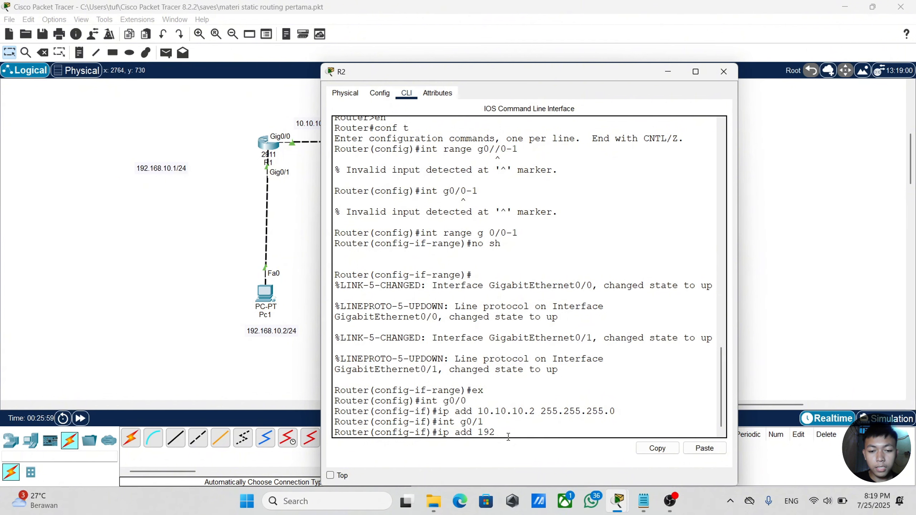
type(".168.")
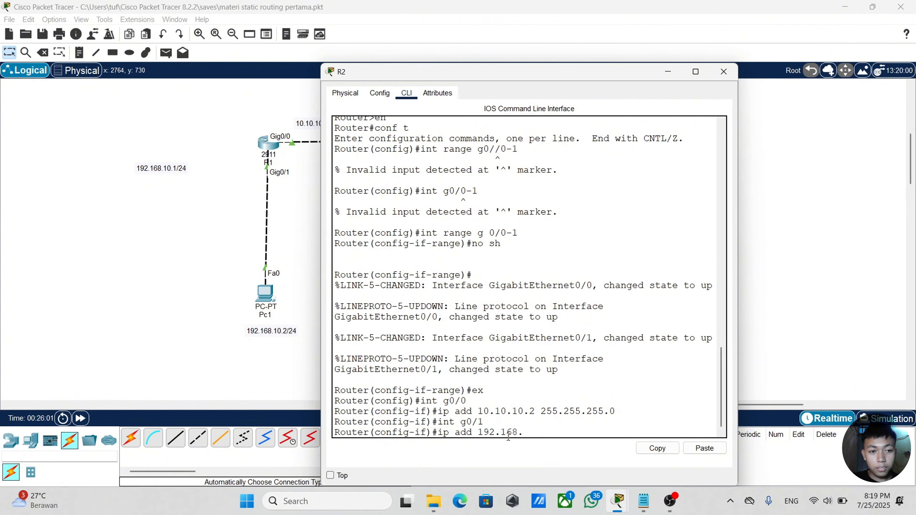
type("20.2")
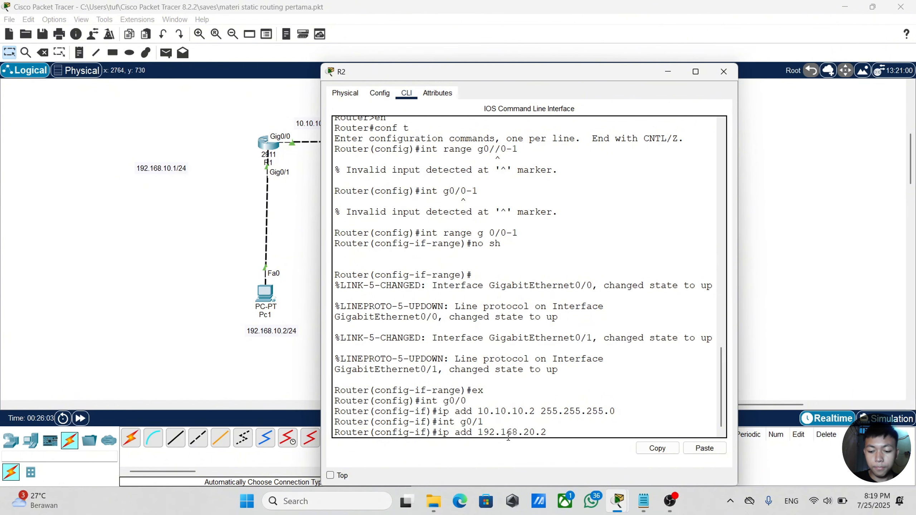
key("BackSpace")
type("1 255.255.255.0")
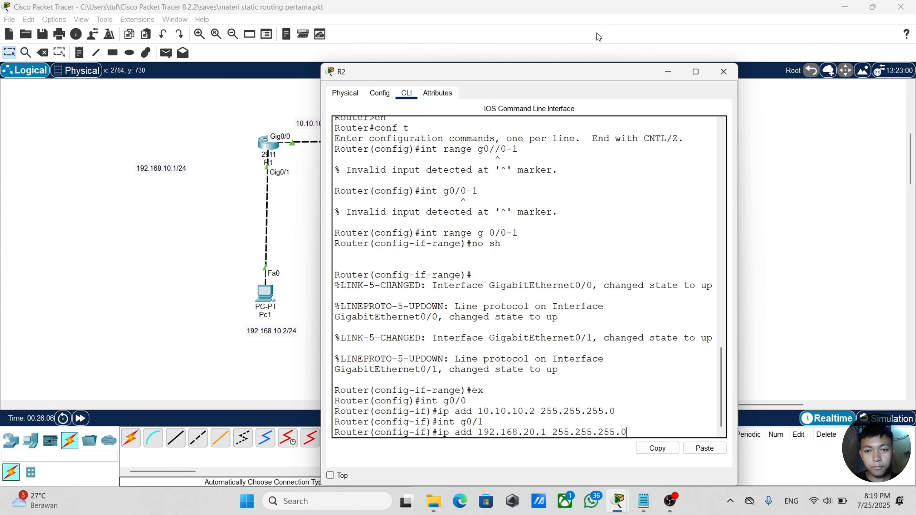
left_click_drag(600, 68, 338, 66)
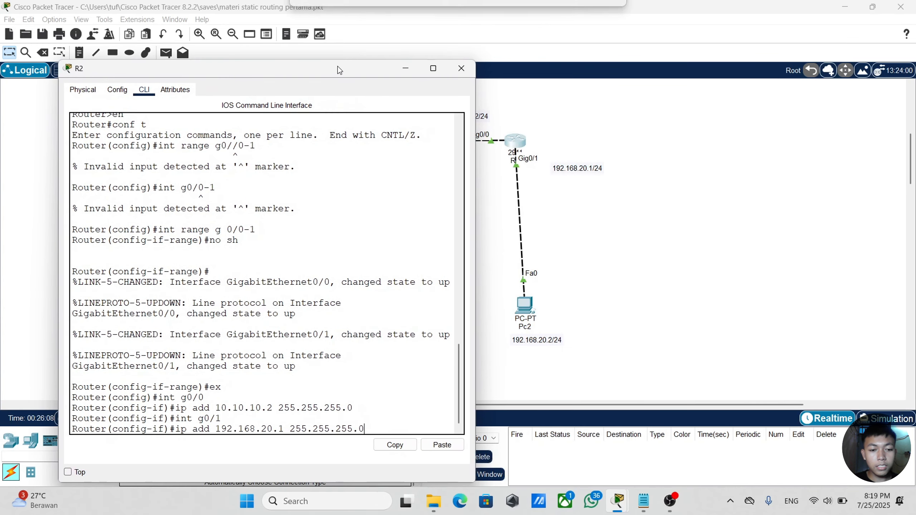
left_click_drag(281, 427, 257, 429)
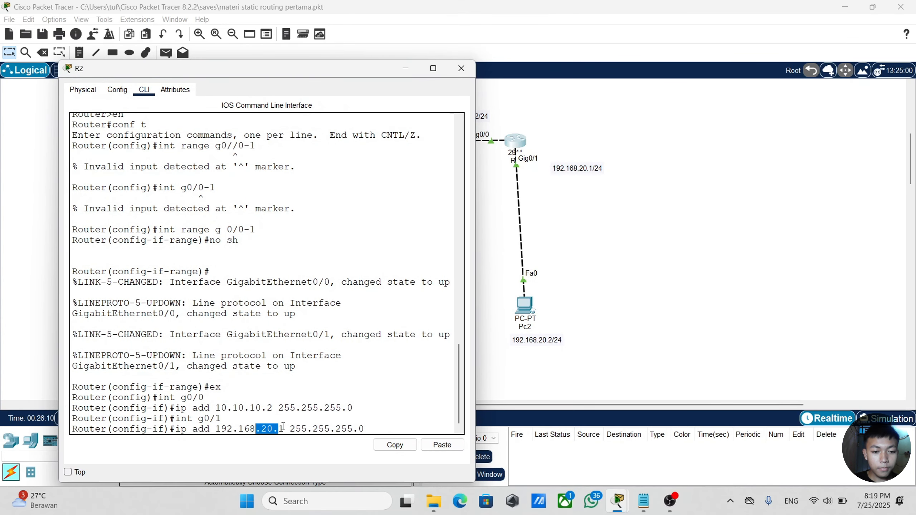
left_click(283, 427)
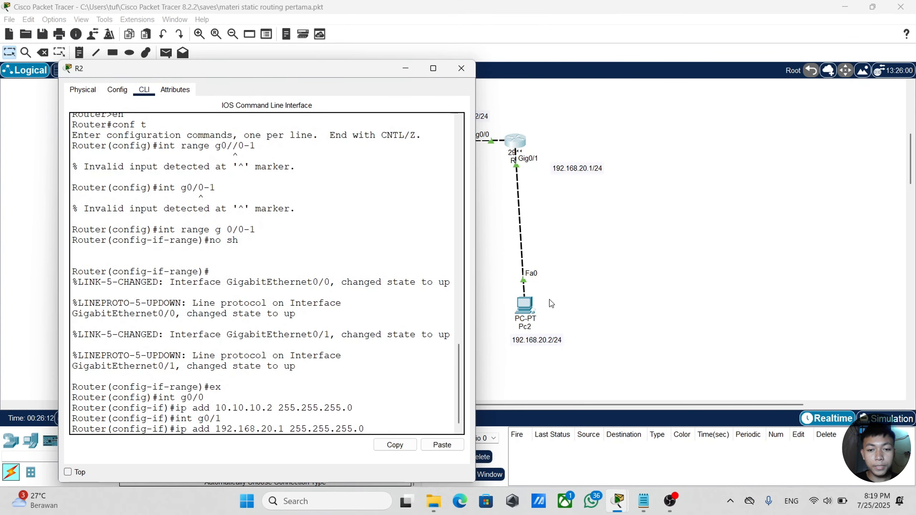
left_click_drag(343, 71, 520, 58)
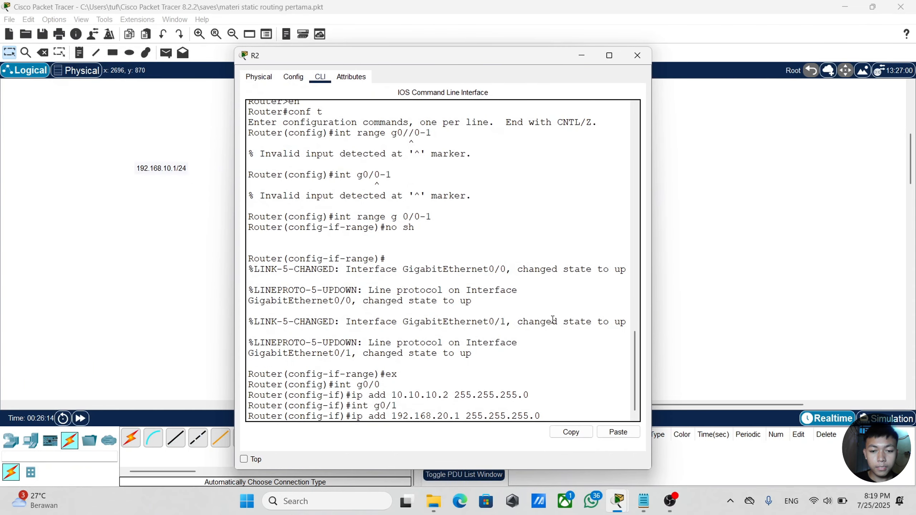
key("Return")
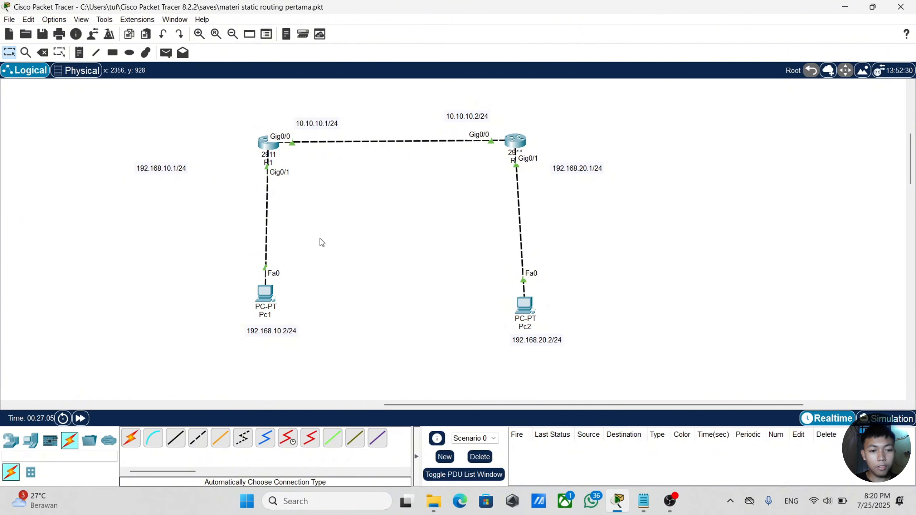
Step: Open Pc1's IP configuration and set its static IPv4 address to 192.168.10.2 with subnet mask 255.255.255.0
left_click(266, 296)
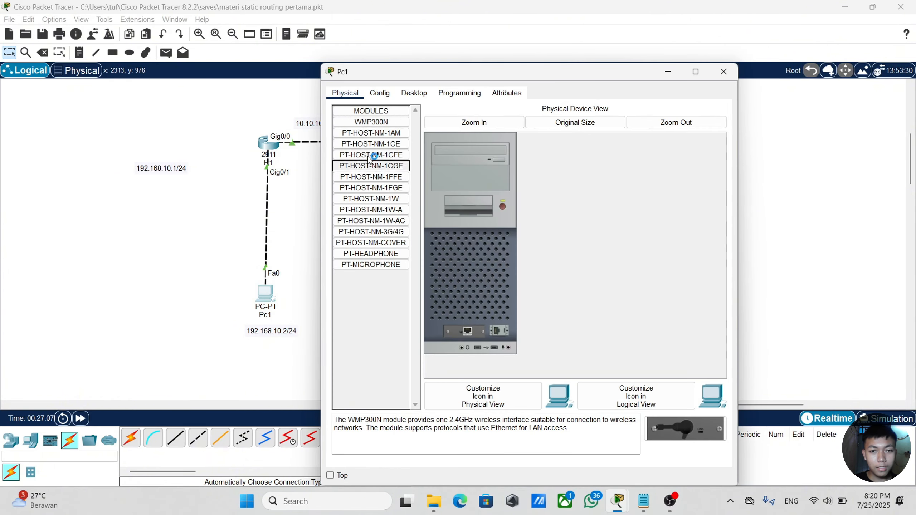
left_click(413, 93)
left_click(383, 135)
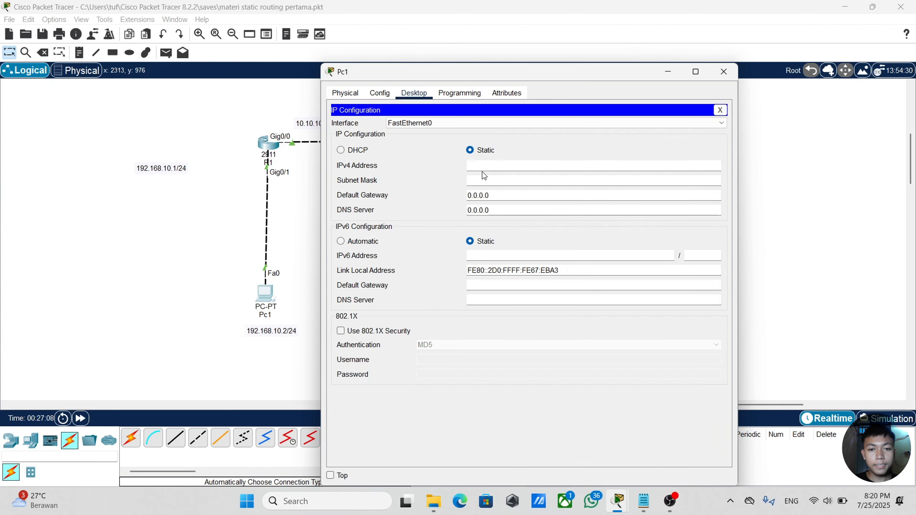
type("192")
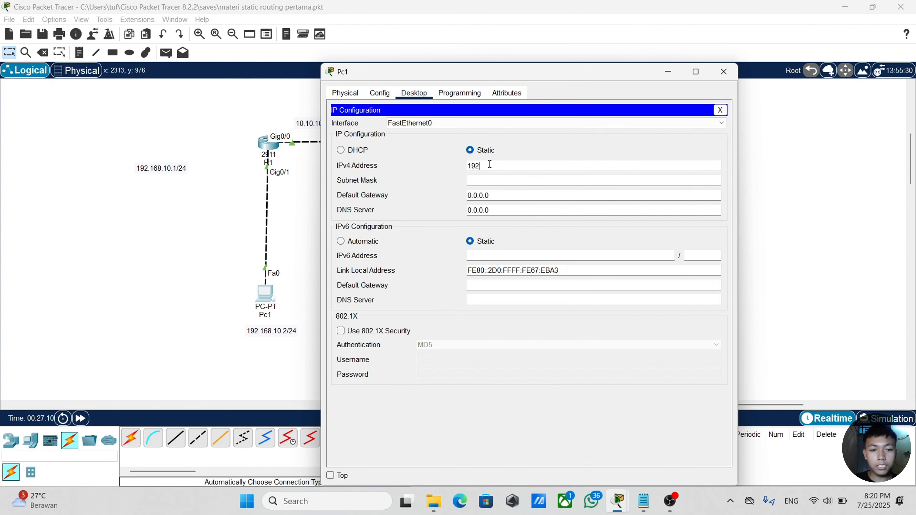
type(".168.10.2")
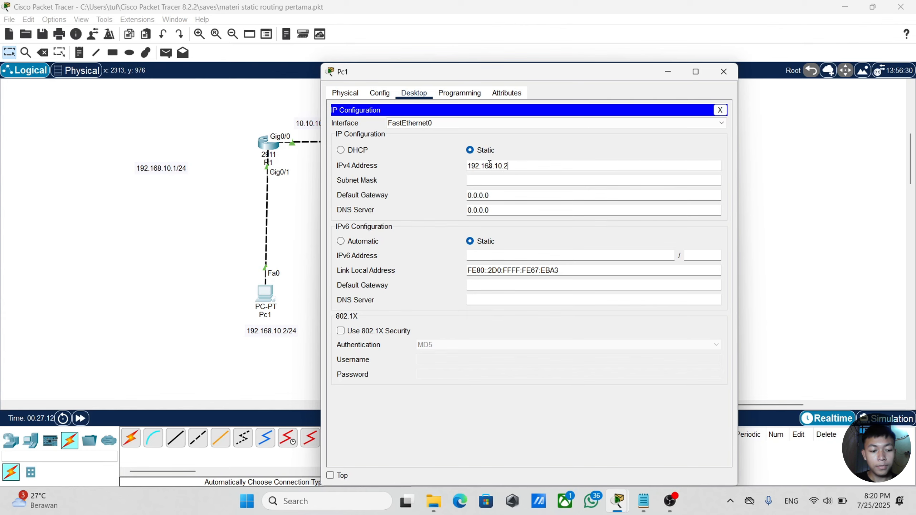
key("Tab")
Step: Set Pc1's default gateway to 192.168.10.1 and close the Pc1 window
left_click(513, 195)
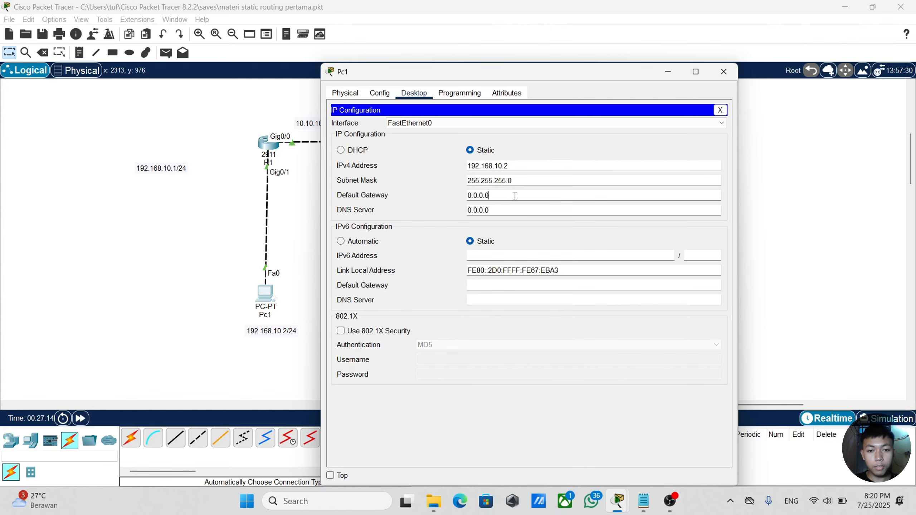
key("ctrl+a")
type("1")
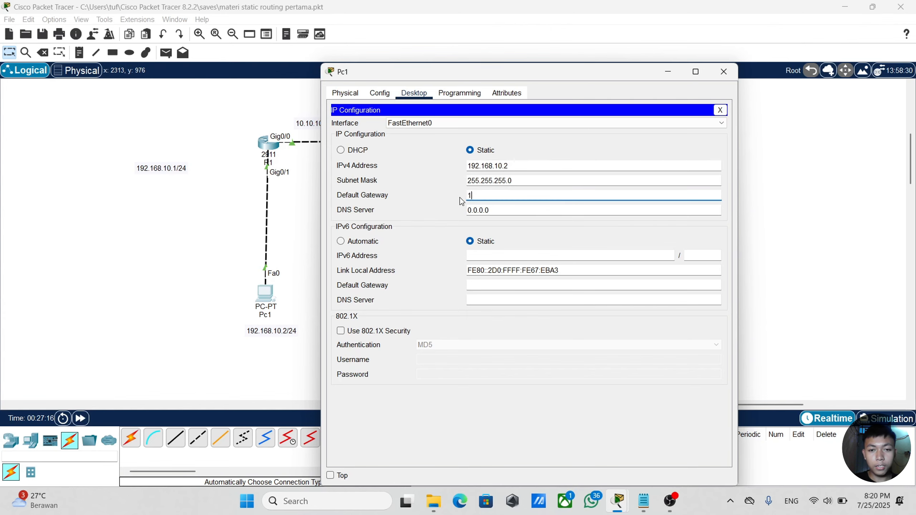
type("92.168.10.1")
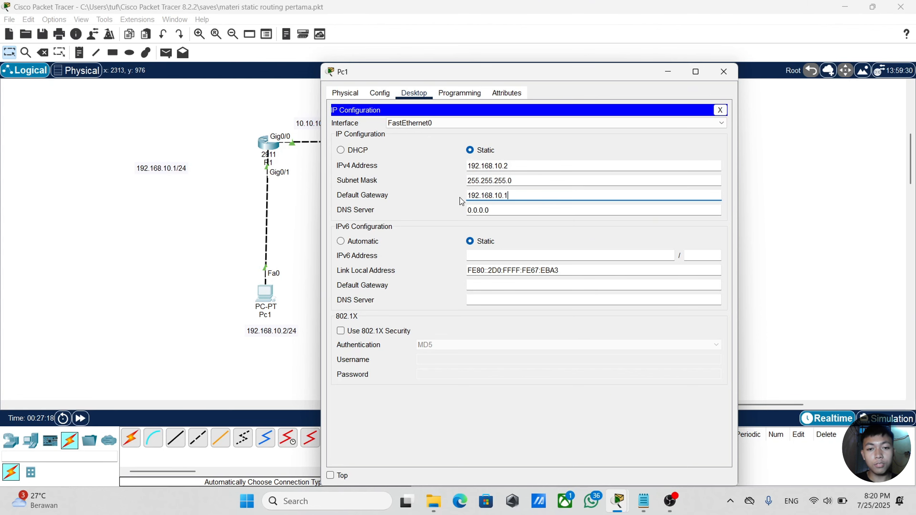
left_click(724, 72)
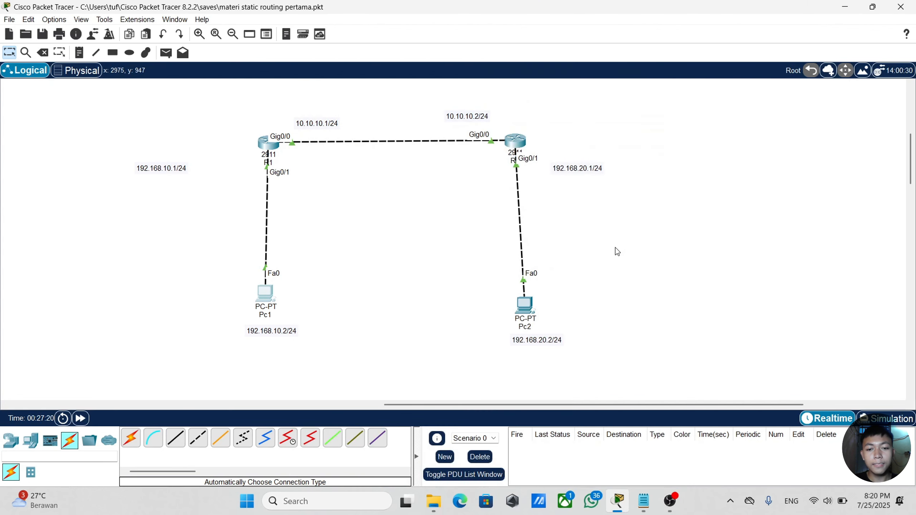
Step: Open Pc2's IP configuration and set its static IPv4 address to 192.168.20.2 with subnet mask 255.255.255.0
left_click(524, 306)
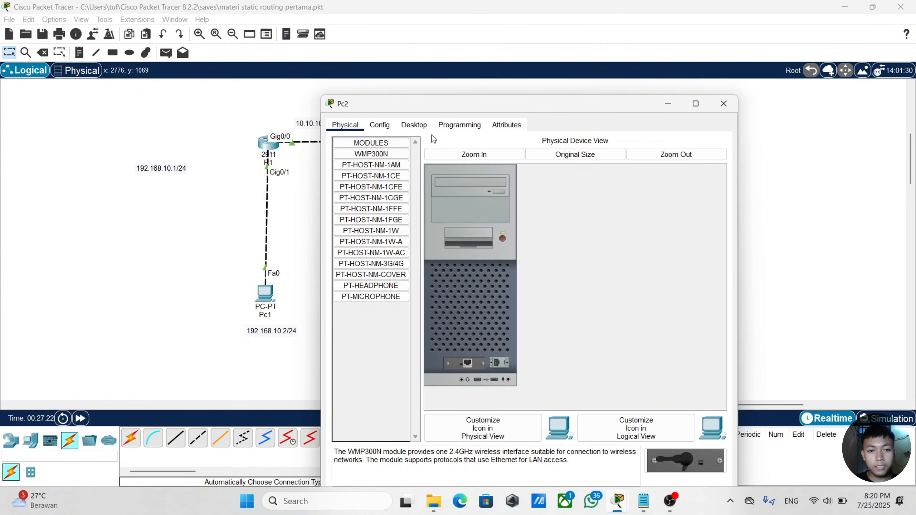
left_click(408, 128)
left_click(355, 185)
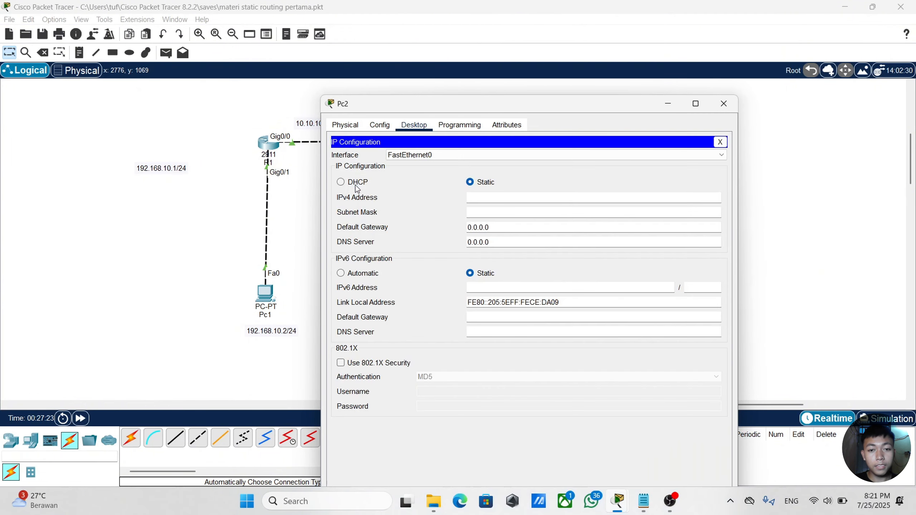
left_click(509, 199)
type("192.16")
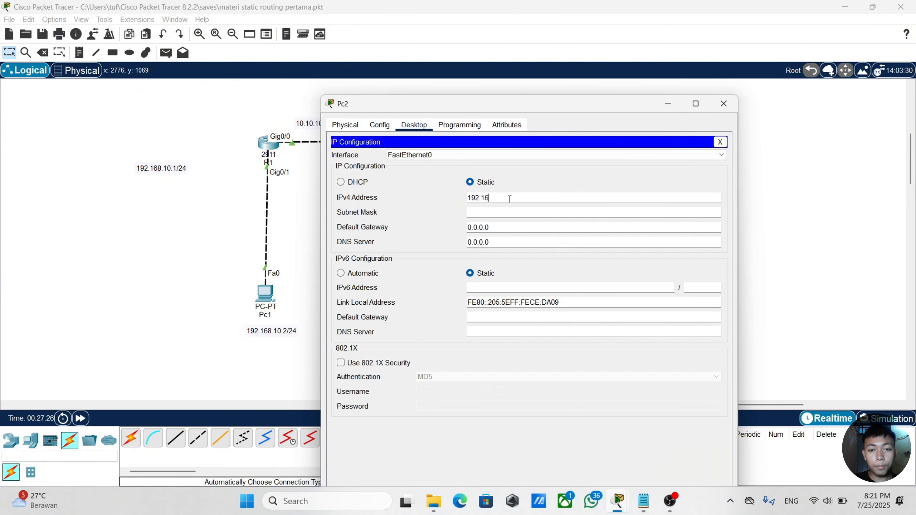
type("8.20.1")
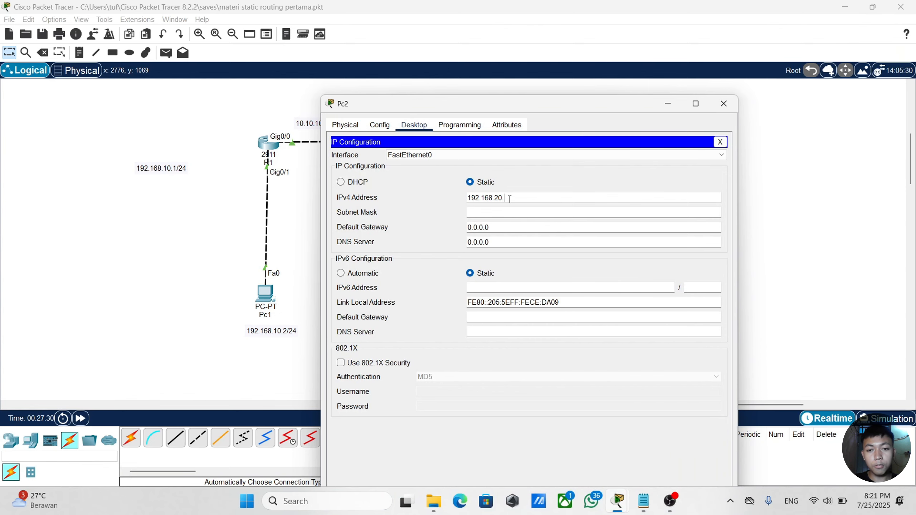
type("2")
key("Tab")
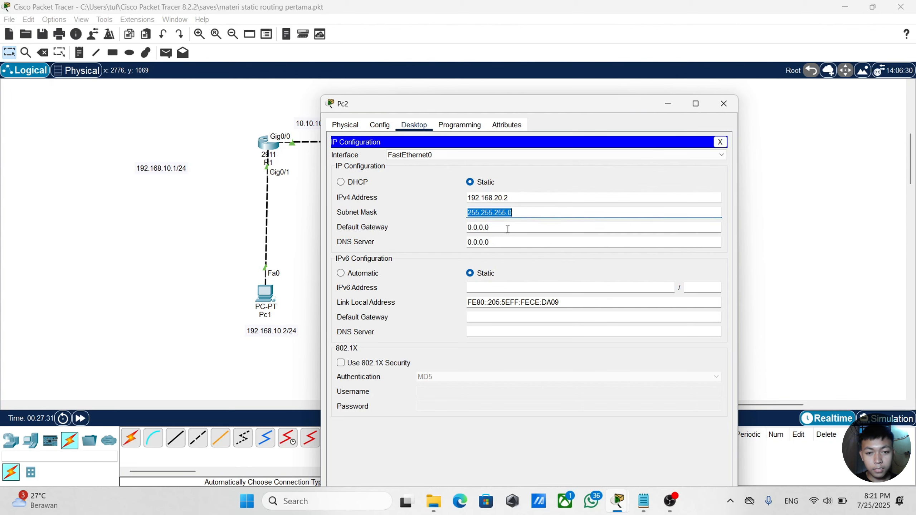
Step: Set Pc2's default gateway to 192.168.20.1 and close the Pc2 window
key("Tab")
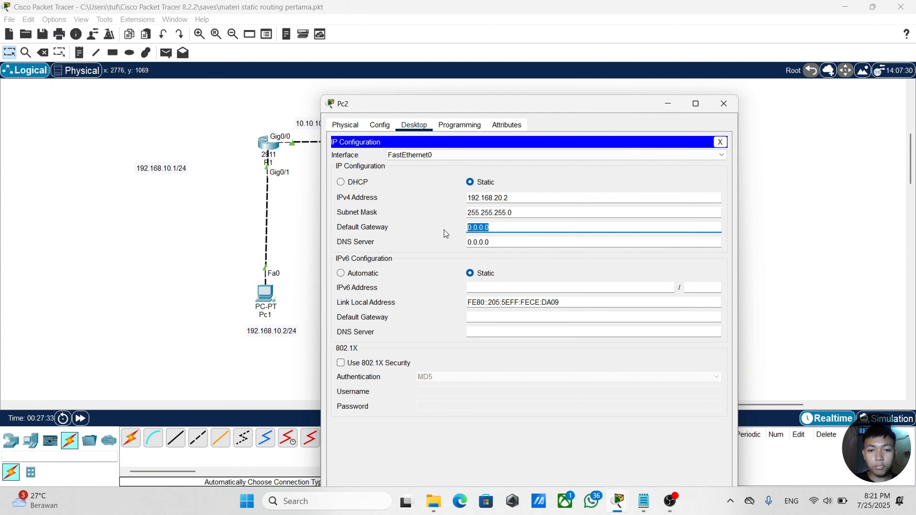
type("192.168.2")
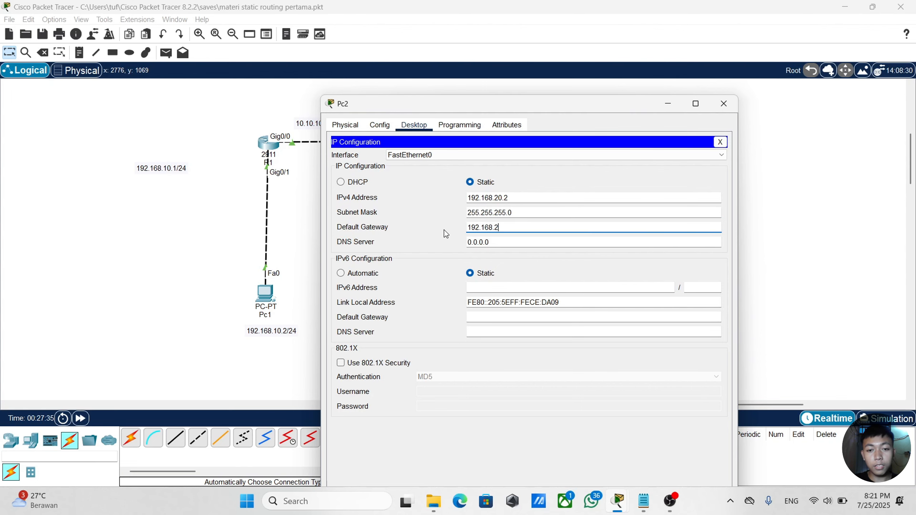
type("0.1")
left_click(720, 109)
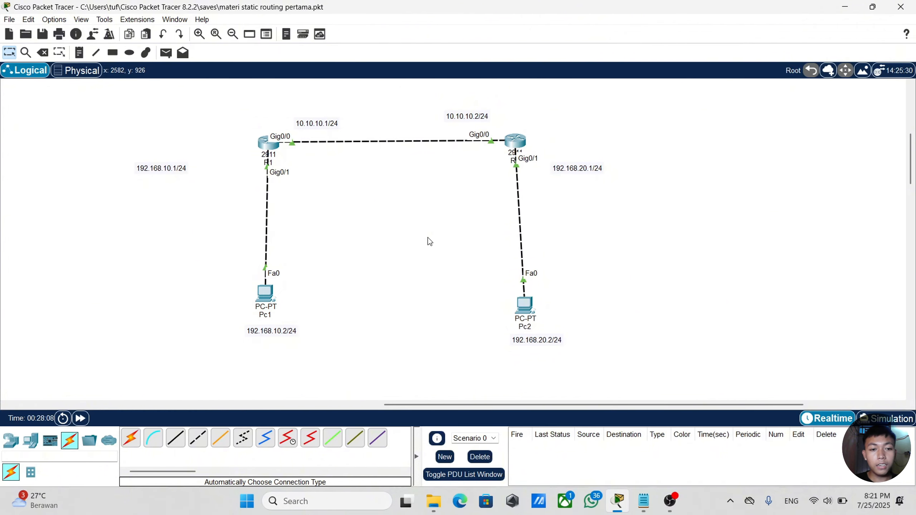
Step: Test connectivity between the PCs by sending two simple PDUs from Pc1 to Pc2
key("p")
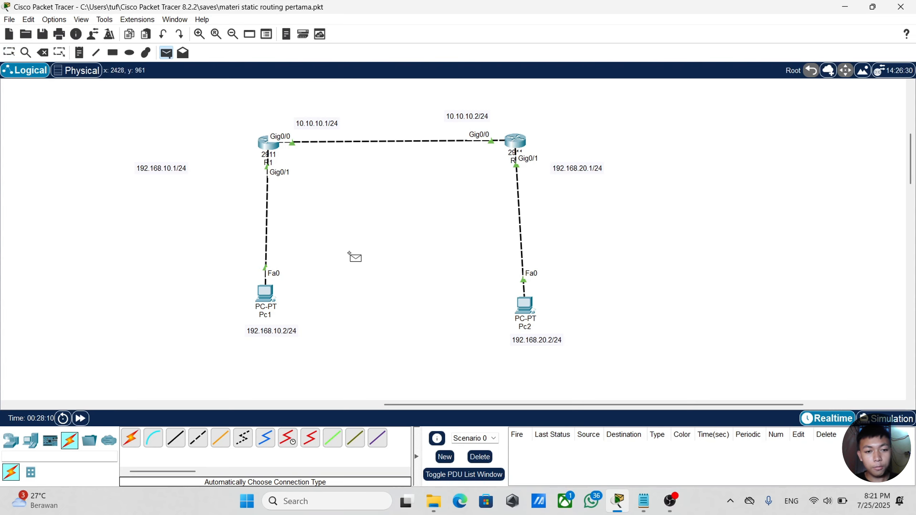
left_click(274, 293)
left_click(530, 305)
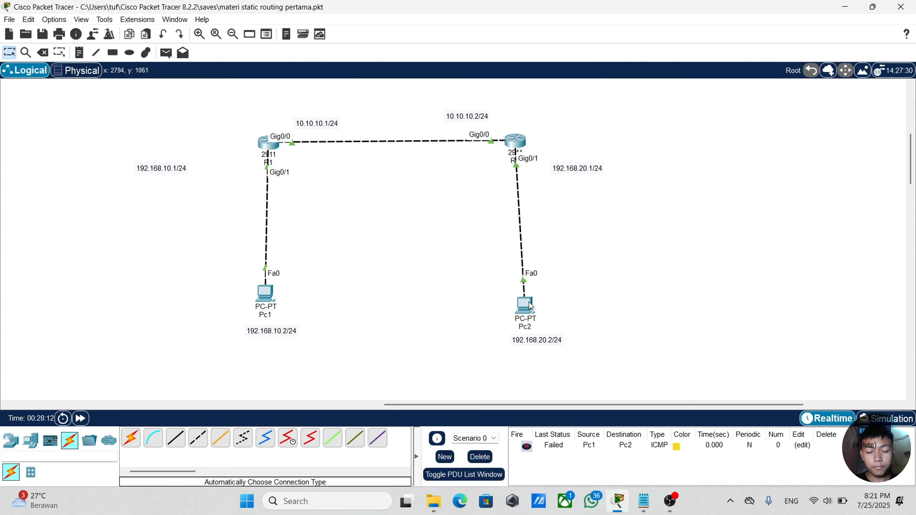
key("p")
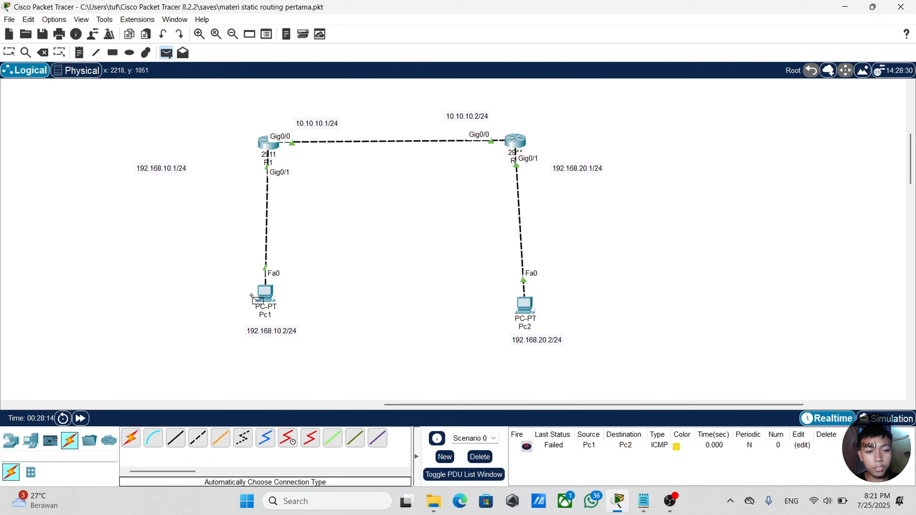
left_click(265, 294)
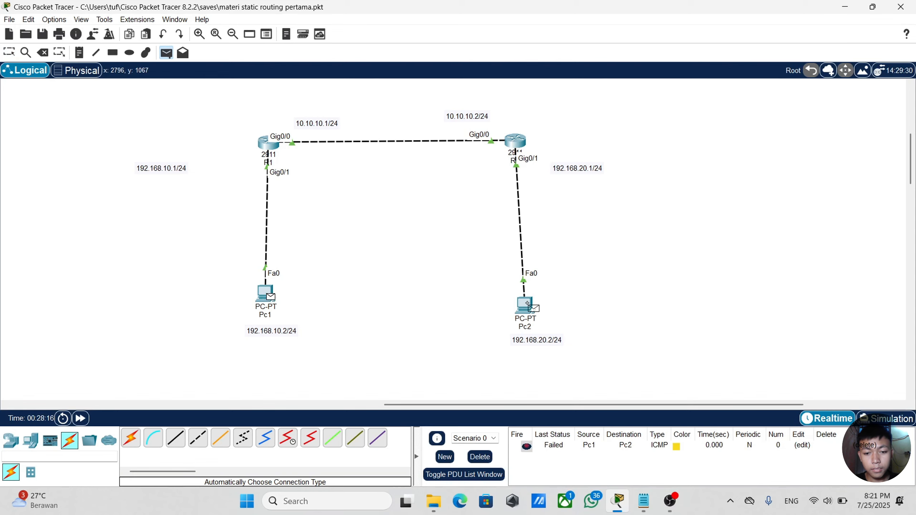
left_click(527, 303)
Step: Try another simple PDU from Pc2 to Pc1, leave the PDU tool, and delete Scenario 0's test PDUs
key("p")
left_click(267, 294)
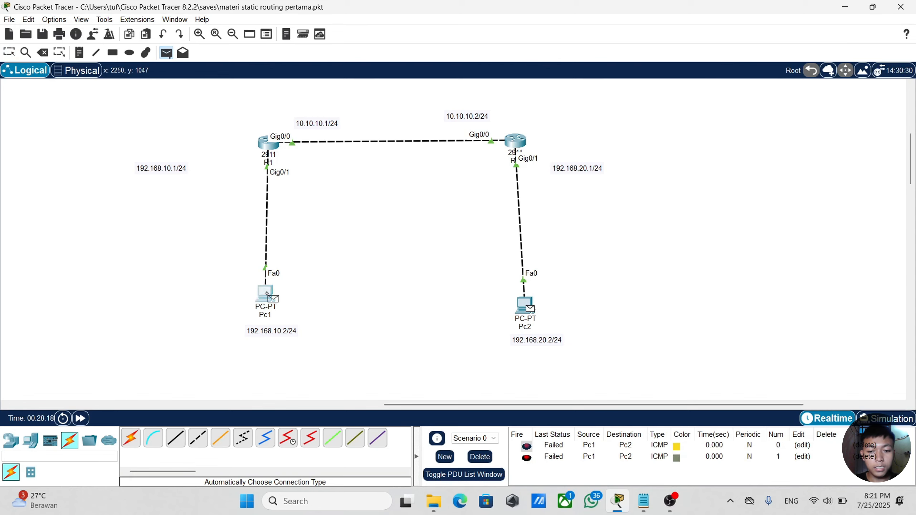
key("Escape")
left_click(479, 457)
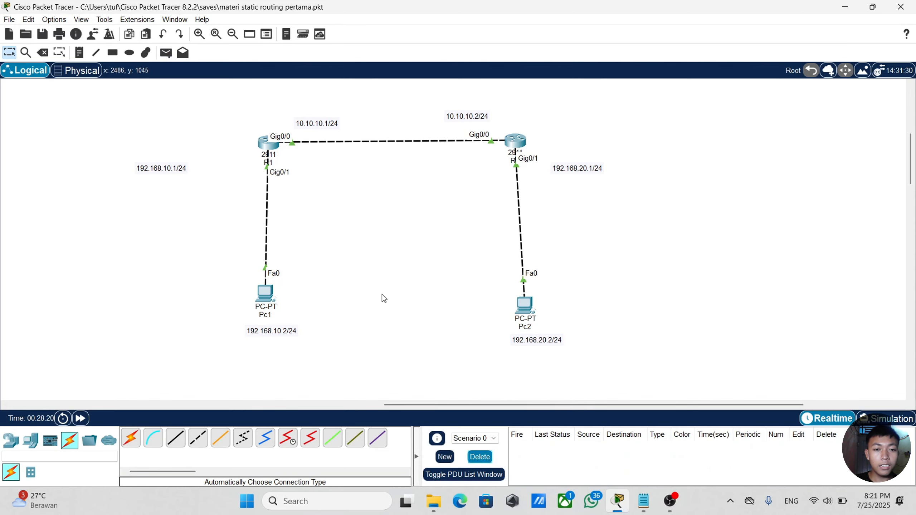